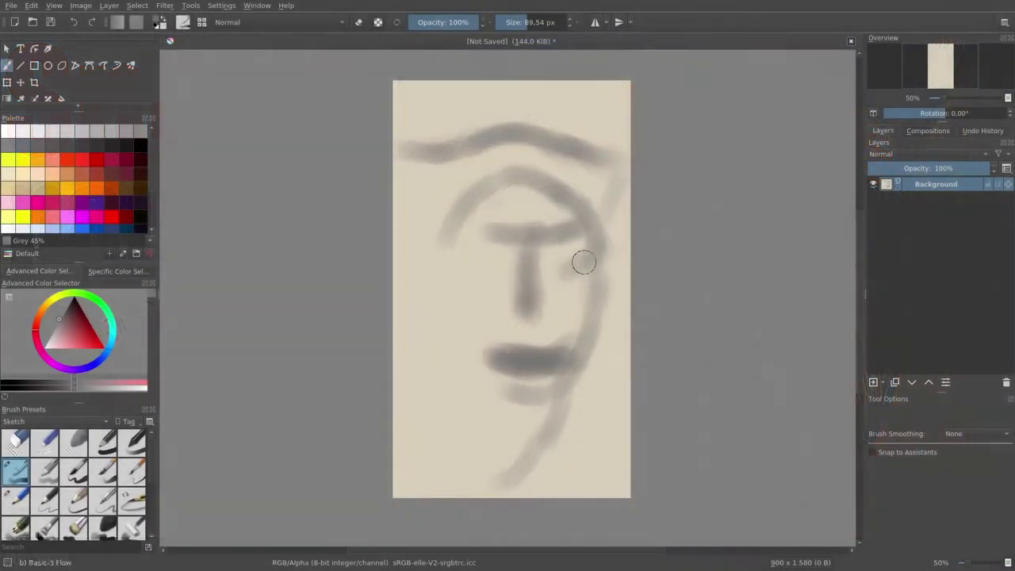
Step: Block in the grey eye band and the left side of the face with rough strokes
{"action": "left_click_drag", "start_coordinate": [584, 263], "coordinate": [452, 238]}
{"action": "left_click_drag", "start_coordinate": [404, 163], "coordinate": [414, 381]}
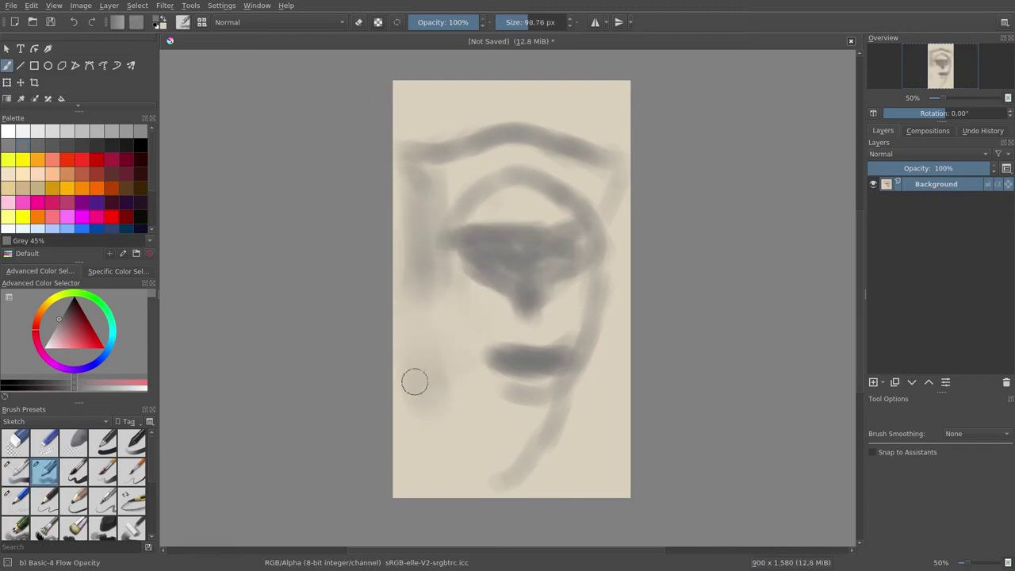
Step: Shade the lower face grey, then paint a Mandarin orange brow under a dark cap arch
{"action": "mouse_move", "coordinate": [444, 476]}
{"action": "left_mouse_down"}
{"action": "mouse_move", "coordinate": [552, 320]}
{"action": "mouse_move", "coordinate": [541, 437]}
{"action": "left_mouse_up"}
{"action": "left_click_drag", "start_coordinate": [452, 340], "coordinate": [476, 459]}
{"action": "left_click", "coordinate": [97, 187]}
{"action": "left_click", "coordinate": [15, 471]}
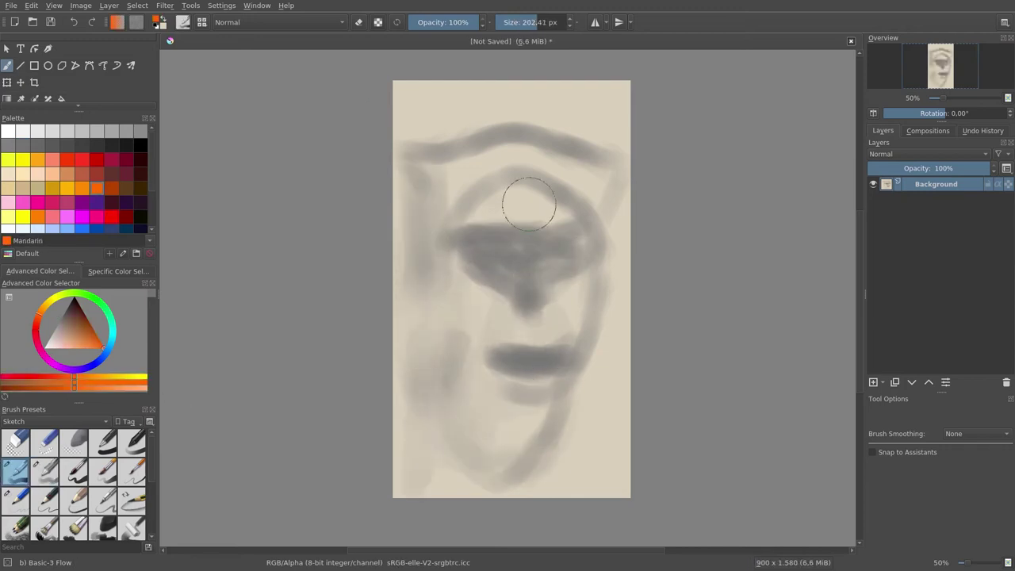
{"action": "left_click_drag", "start_coordinate": [472, 222], "coordinate": [571, 207]}
{"action": "mouse_move", "coordinate": [484, 167]}
{"action": "left_mouse_down"}
{"action": "mouse_move", "coordinate": [614, 198]}
{"action": "mouse_move", "coordinate": [396, 191]}
{"action": "left_mouse_up"}
{"action": "left_click_drag", "start_coordinate": [428, 158], "coordinate": [622, 186]}
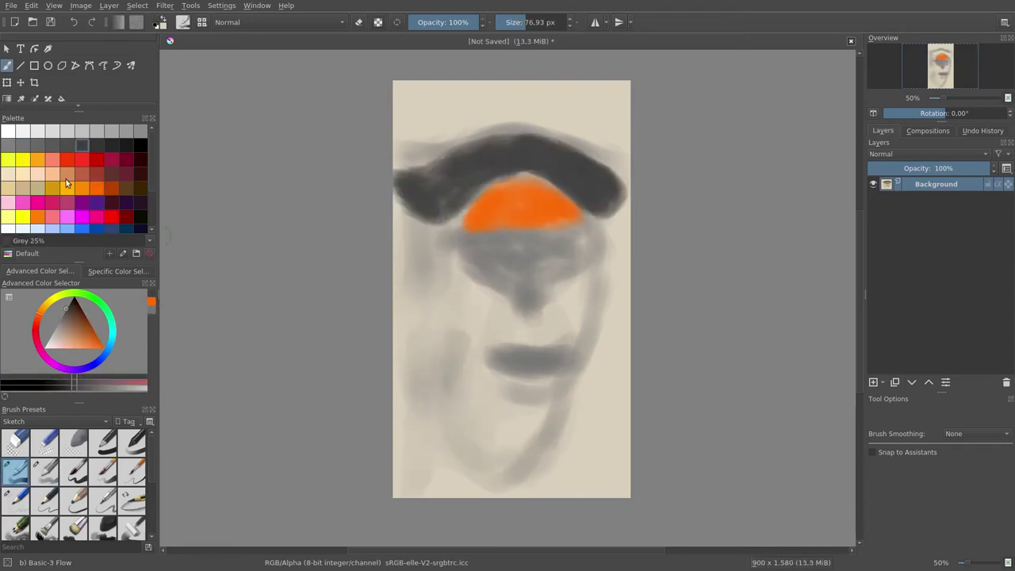
Step: Add a yellow cap accent and cover the head top and both face sides in peach fur
{"action": "left_click", "coordinate": [8, 160]}
{"action": "left_click_drag", "start_coordinate": [394, 166], "coordinate": [540, 127]}
{"action": "left_click", "coordinate": [23, 188]}
{"action": "mouse_move", "coordinate": [396, 165]}
{"action": "left_mouse_down"}
{"action": "mouse_move", "coordinate": [610, 154]}
{"action": "mouse_move", "coordinate": [456, 214]}
{"action": "mouse_move", "coordinate": [563, 174]}
{"action": "left_mouse_up"}
{"action": "left_click_drag", "start_coordinate": [586, 256], "coordinate": [575, 349]}
{"action": "left_click_drag", "start_coordinate": [476, 301], "coordinate": [412, 476]}
{"action": "left_click_drag", "start_coordinate": [421, 333], "coordinate": [412, 206]}
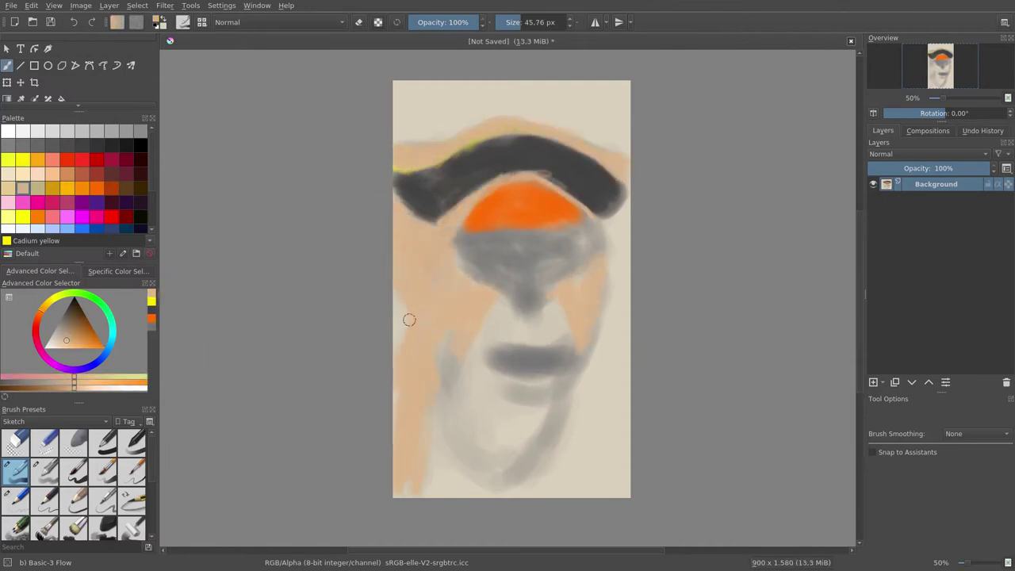
Step: Paint a blue muzzle and a pale blue-white beard, darkening the beard's right side in black
{"action": "left_click_drag", "start_coordinate": [404, 301], "coordinate": [401, 349]}
{"action": "left_click", "coordinate": [78, 341]}
{"action": "left_click_drag", "start_coordinate": [484, 317], "coordinate": [571, 337]}
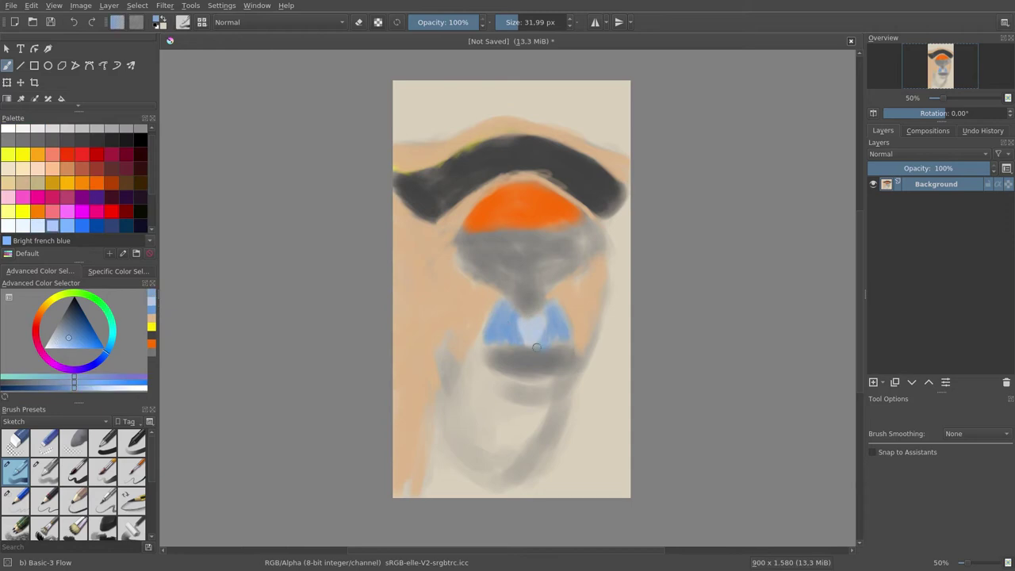
{"action": "mouse_move", "coordinate": [479, 305]}
{"action": "left_mouse_down"}
{"action": "mouse_move", "coordinate": [503, 349]}
{"action": "mouse_move", "coordinate": [571, 345]}
{"action": "left_mouse_up"}
{"action": "left_click_drag", "start_coordinate": [484, 349], "coordinate": [571, 364]}
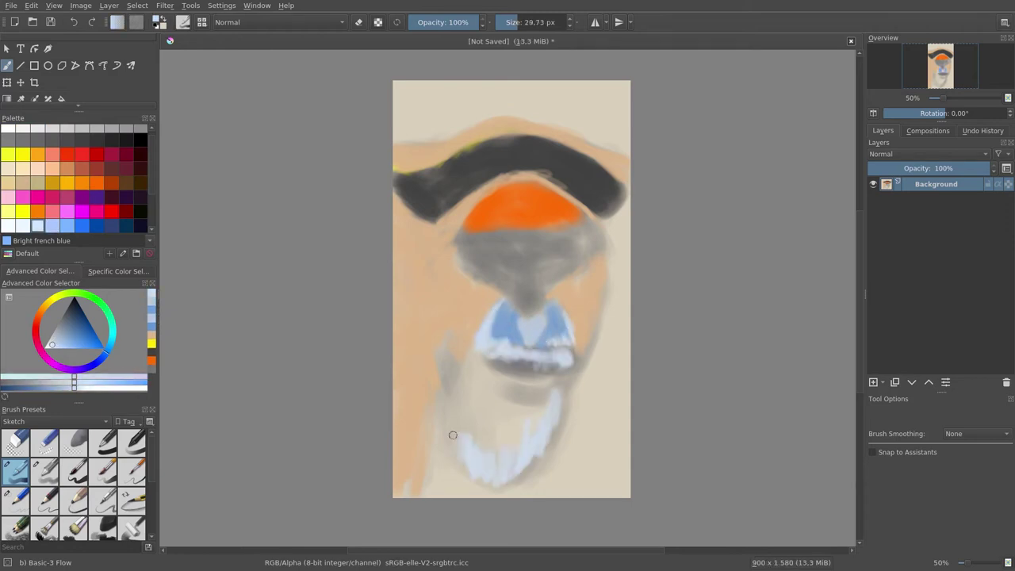
{"action": "mouse_move", "coordinate": [452, 372]}
{"action": "left_mouse_down"}
{"action": "mouse_move", "coordinate": [555, 404]}
{"action": "mouse_move", "coordinate": [559, 436]}
{"action": "left_mouse_up"}
{"action": "key", "text": "d"}
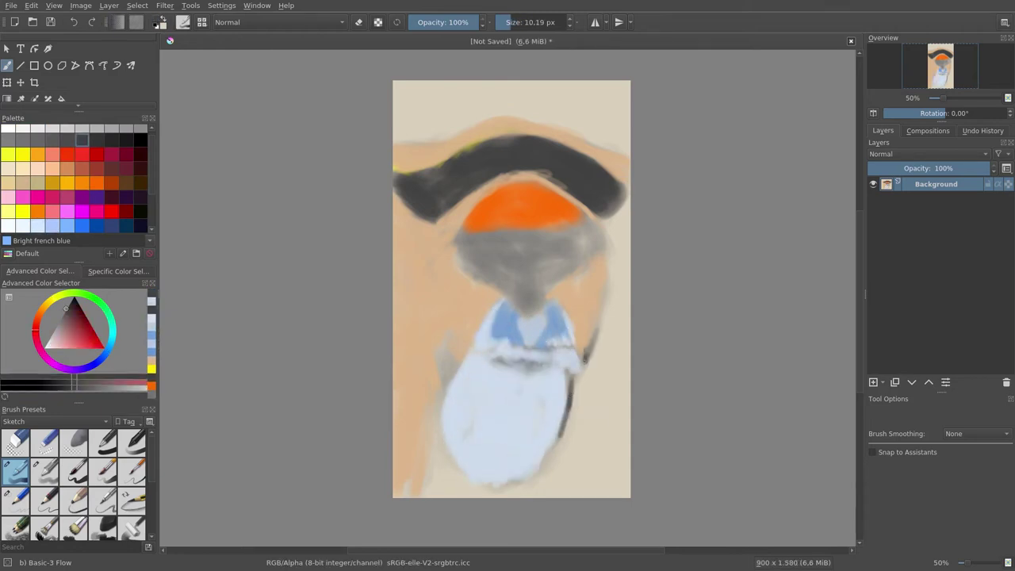
{"action": "left_click_drag", "start_coordinate": [601, 308], "coordinate": [586, 361]}
Step: Darken around the eyes and the beard's left side, then paint the eyes red
{"action": "left_click_drag", "start_coordinate": [551, 253], "coordinate": [587, 238]}
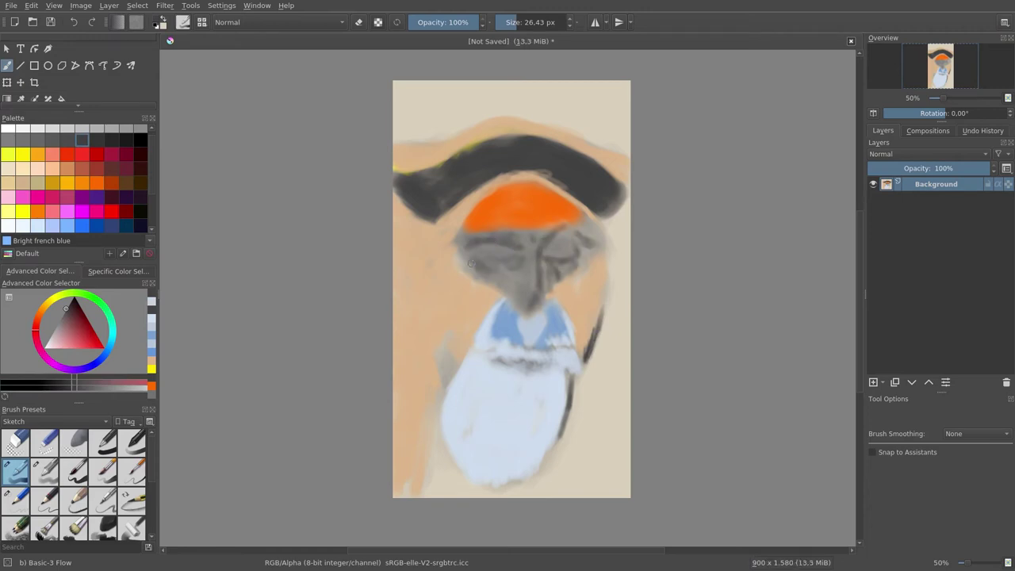
{"action": "left_click_drag", "start_coordinate": [476, 261], "coordinate": [539, 254]}
{"action": "left_click_drag", "start_coordinate": [448, 333], "coordinate": [444, 384]}
{"action": "left_click", "coordinate": [112, 183]}
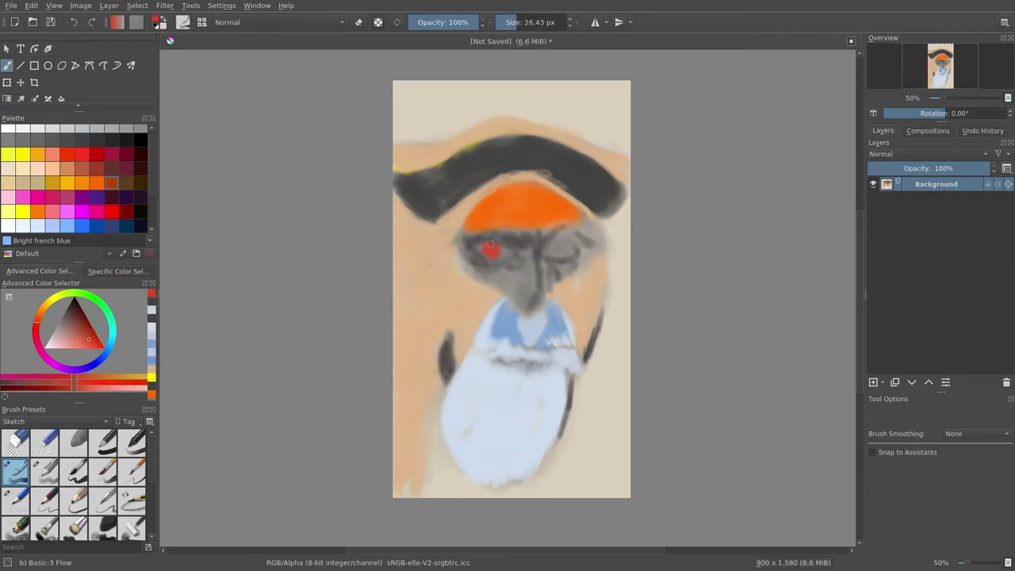
{"action": "left_click_drag", "start_coordinate": [552, 249], "coordinate": [565, 246]}
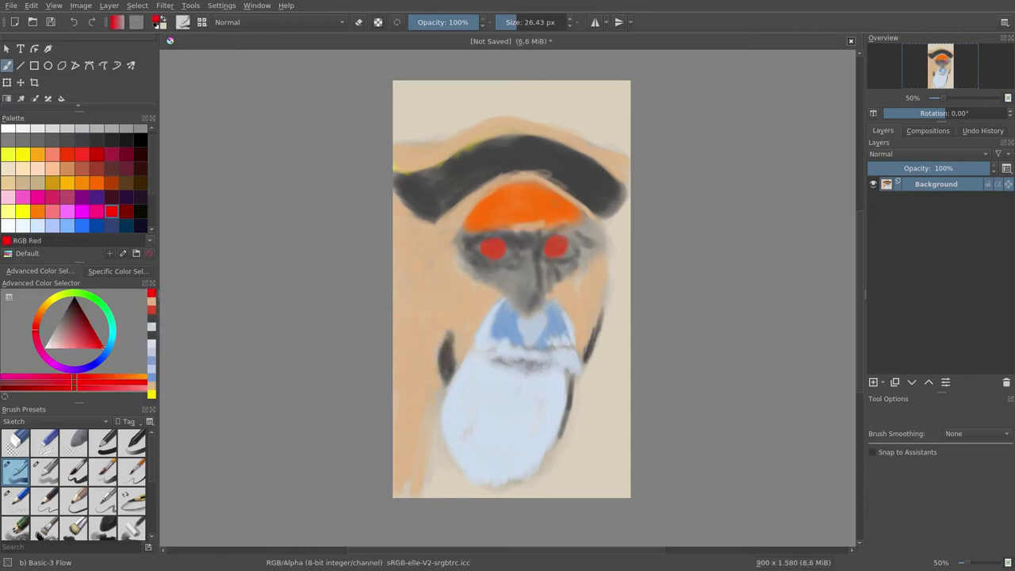
Step: With Basic-4 Flow Opacity, redden the brow centre and thicken the black cap
{"action": "left_click", "coordinate": [45, 471]}
{"action": "left_click_drag", "start_coordinate": [500, 205], "coordinate": [555, 203]}
{"action": "left_click", "coordinate": [126, 140]}
{"action": "left_click_drag", "start_coordinate": [436, 180], "coordinate": [452, 210]}
{"action": "left_click_drag", "start_coordinate": [587, 167], "coordinate": [614, 238]}
{"action": "left_click", "coordinate": [604, 215], "text": "ctrl"}
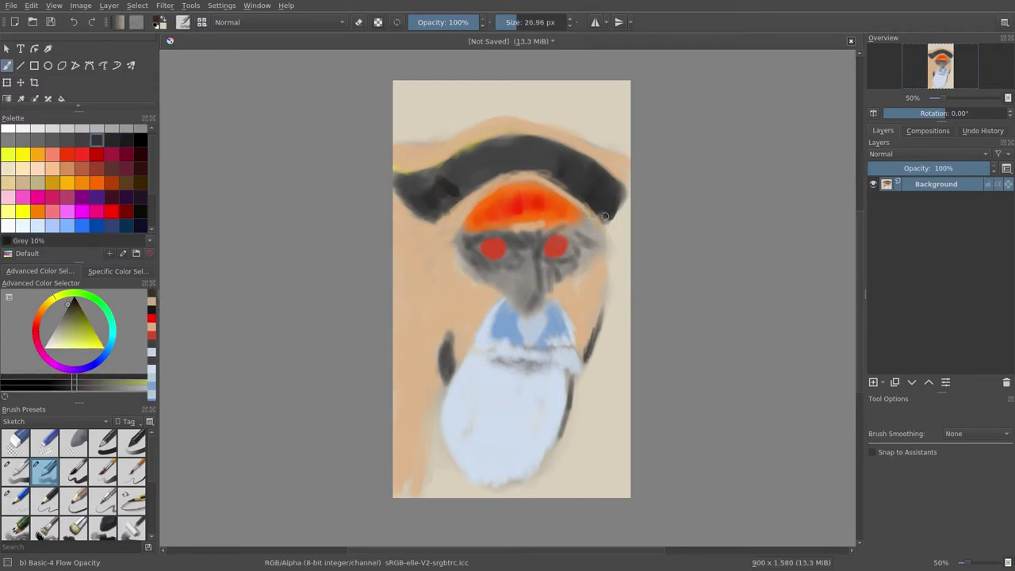
{"action": "left_click", "coordinate": [434, 196], "text": "ctrl"}
{"action": "left_click_drag", "start_coordinate": [586, 171], "coordinate": [433, 204]}
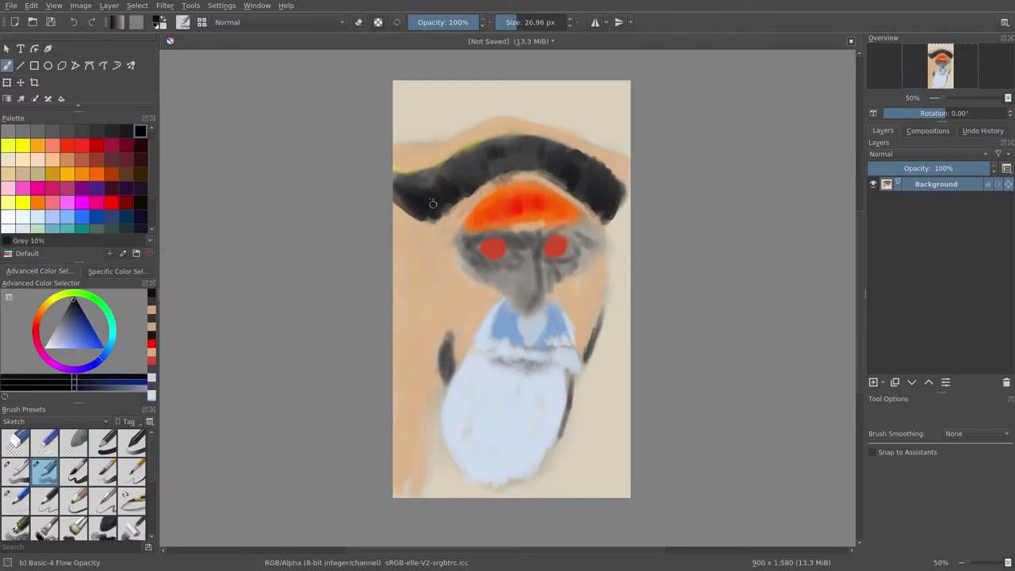
Step: Shade dark grey around the eyes, nose, chest and body edges, then zoom in on the face
{"action": "left_click_drag", "start_coordinate": [479, 239], "coordinate": [540, 272]}
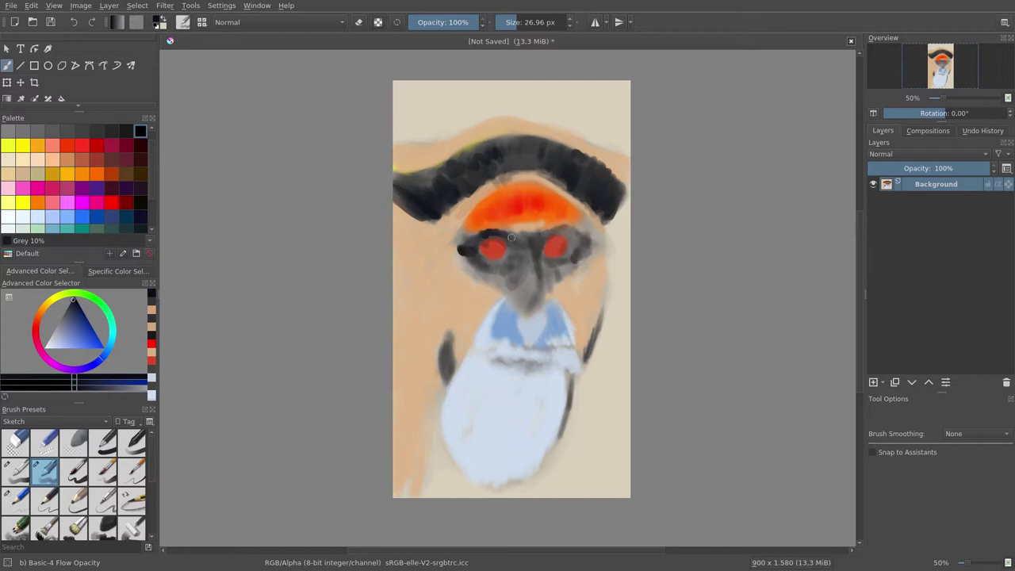
{"action": "left_click_drag", "start_coordinate": [589, 305], "coordinate": [593, 356]}
{"action": "left_click_drag", "start_coordinate": [496, 365], "coordinate": [558, 373]}
{"action": "left_click_drag", "start_coordinate": [444, 317], "coordinate": [438, 408]}
{"action": "mouse_move", "coordinate": [468, 456]}
{"action": "left_mouse_down"}
{"action": "mouse_move", "coordinate": [409, 500]}
{"action": "mouse_move", "coordinate": [463, 456]}
{"action": "mouse_move", "coordinate": [436, 496]}
{"action": "left_mouse_up"}
{"action": "left_click", "coordinate": [76, 471]}
{"action": "key", "text": "plus"}
{"action": "key", "text": "plus"}
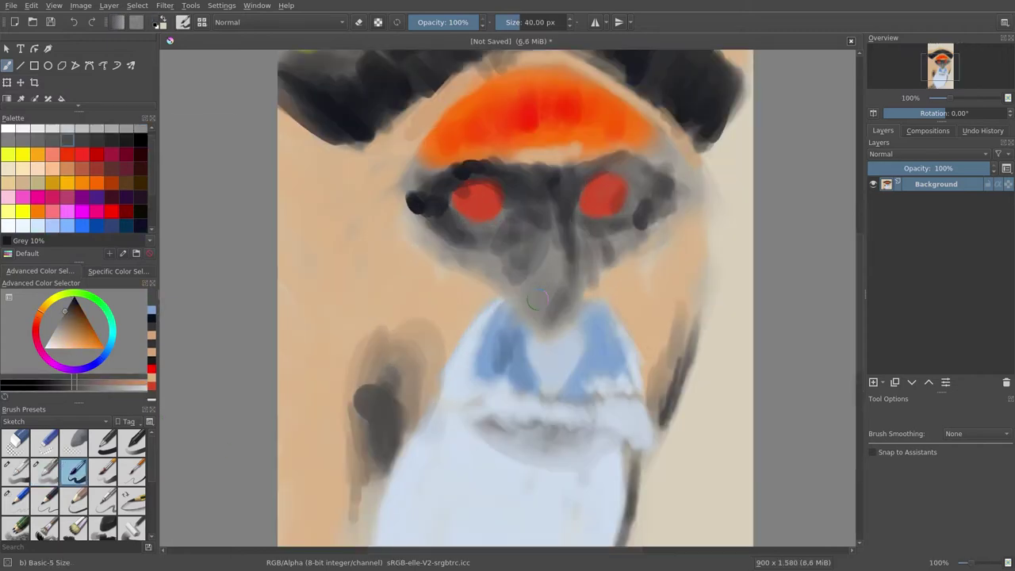
{"action": "key", "text": "plus"}
Step: In Dark grey blue, draw the nose line, eyebrow, eye outlines, a pupil and brow hairs
{"action": "scroll", "coordinate": [111, 227], "scroll_direction": "down", "scroll_amount": 1}
{"action": "left_click", "coordinate": [140, 225]}
{"action": "left_click_drag", "start_coordinate": [560, 285], "coordinate": [567, 360]}
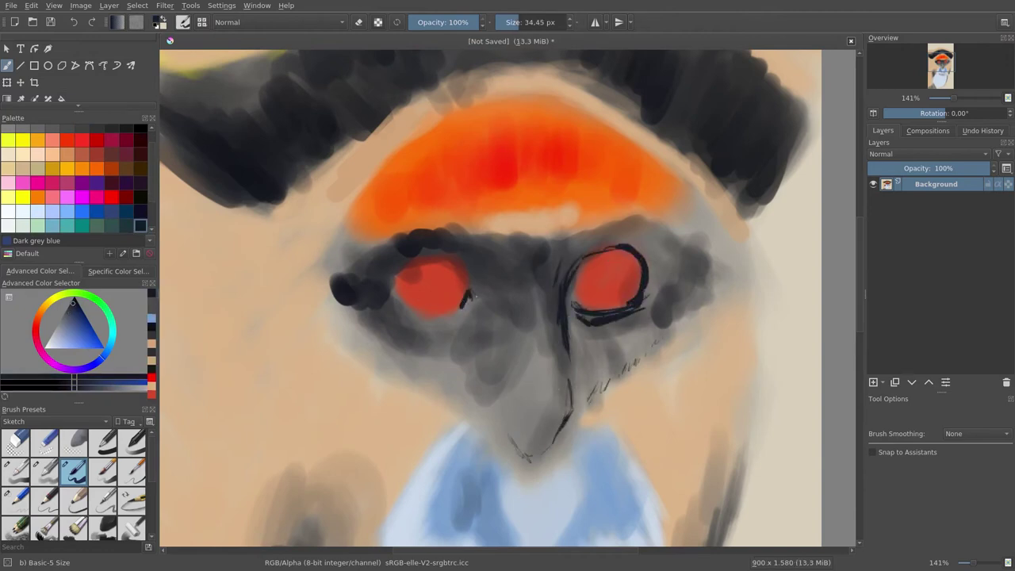
{"action": "left_click_drag", "start_coordinate": [663, 241], "coordinate": [688, 268]}
{"action": "mouse_move", "coordinate": [684, 215]}
{"action": "left_mouse_down"}
{"action": "mouse_move", "coordinate": [444, 240]}
{"action": "mouse_move", "coordinate": [351, 238]}
{"action": "left_mouse_up"}
{"action": "left_click_drag", "start_coordinate": [425, 272], "coordinate": [430, 280]}
{"action": "left_click_drag", "start_coordinate": [397, 226], "coordinate": [500, 222]}
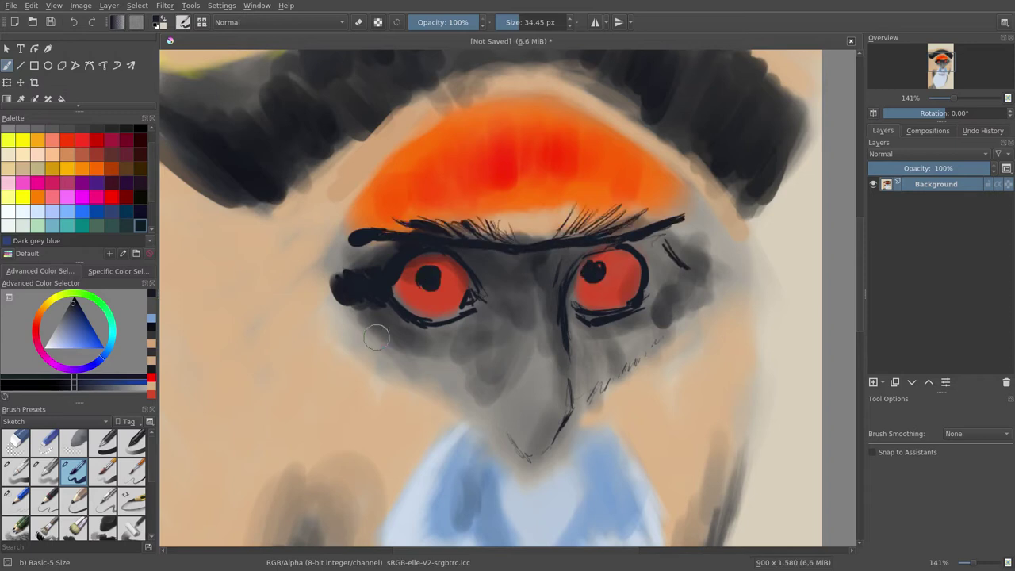
Step: Draw dark hair strokes along the left jaw and down the right cheek
{"action": "left_click_drag", "start_coordinate": [476, 333], "coordinate": [528, 222]}
{"action": "left_click_drag", "start_coordinate": [389, 190], "coordinate": [524, 297]}
{"action": "mouse_move", "coordinate": [713, 127]}
{"action": "left_mouse_down"}
{"action": "mouse_move", "coordinate": [773, 214]}
{"action": "mouse_move", "coordinate": [737, 365]}
{"action": "left_mouse_up"}
{"action": "left_click_drag", "start_coordinate": [797, 333], "coordinate": [737, 484]}
Step: Add light blue and whitish hairs across the chin and lower face
{"action": "left_click", "coordinate": [53, 211]}
{"action": "mouse_move", "coordinate": [507, 396]}
{"action": "left_mouse_down"}
{"action": "mouse_move", "coordinate": [514, 302]}
{"action": "mouse_move", "coordinate": [540, 290]}
{"action": "left_mouse_up"}
{"action": "left_click", "coordinate": [53, 226]}
{"action": "left_click_drag", "start_coordinate": [470, 372], "coordinate": [512, 358]}
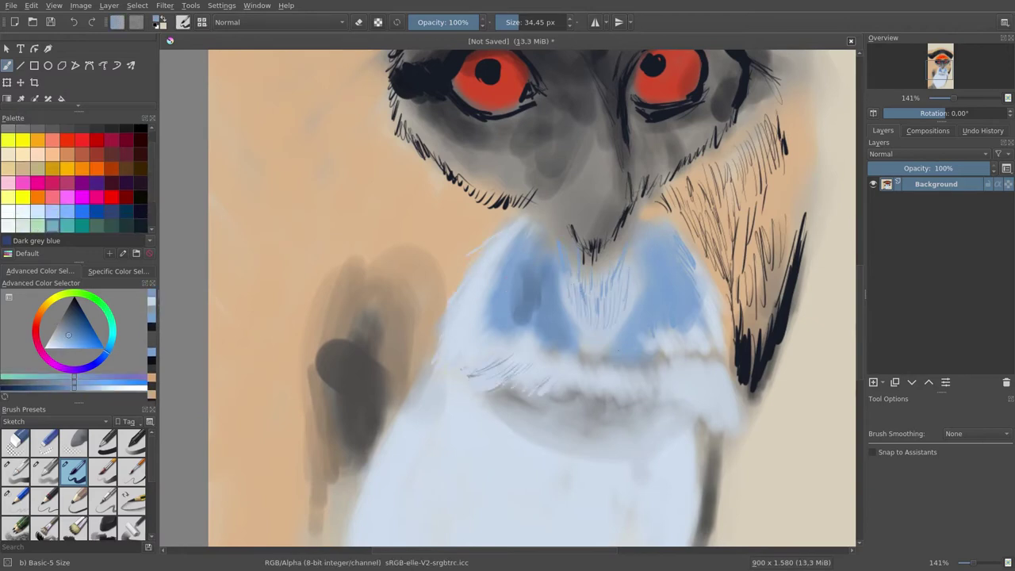
{"action": "left_click", "coordinate": [674, 378], "text": "ctrl"}
{"action": "left_click_drag", "start_coordinate": [658, 397], "coordinate": [547, 393]}
Step: Streak blue hairs down the beard and add white hairs near its bottom
{"action": "scroll", "coordinate": [505, 249], "scroll_direction": "down", "scroll_amount": 3}
{"action": "left_click_drag", "start_coordinate": [498, 300], "coordinate": [481, 417]}
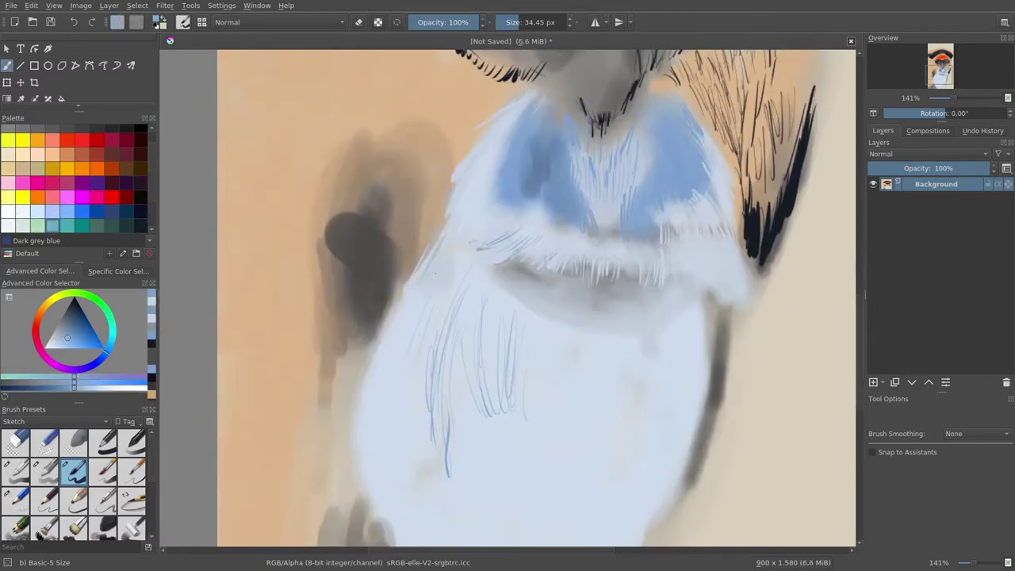
{"action": "left_click_drag", "start_coordinate": [468, 358], "coordinate": [460, 474]}
{"action": "left_click_drag", "start_coordinate": [674, 384], "coordinate": [639, 463]}
{"action": "scroll", "coordinate": [640, 397], "scroll_direction": "down", "scroll_amount": 3}
{"action": "left_click_drag", "start_coordinate": [644, 361], "coordinate": [639, 399]}
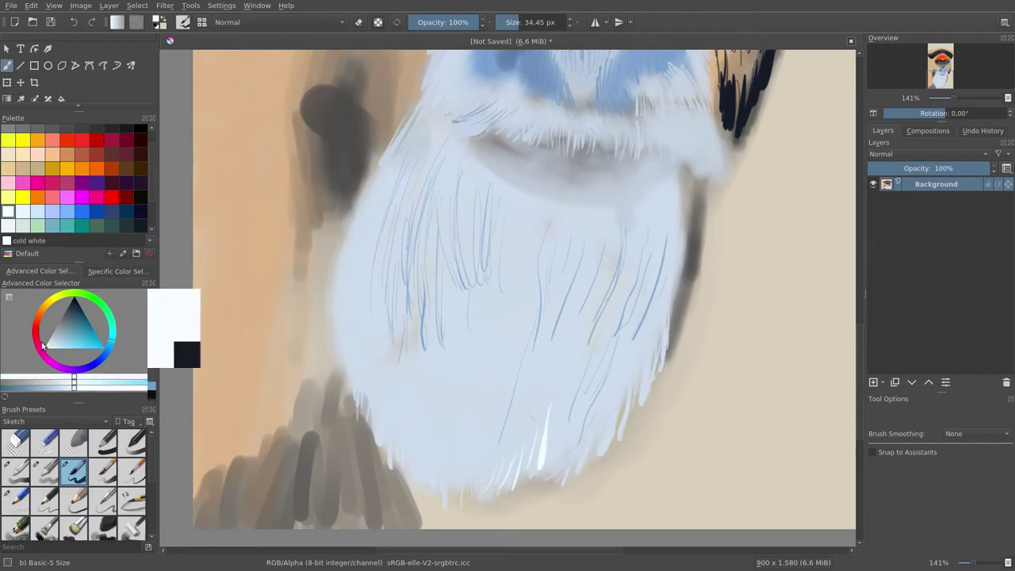
Step: Add cold white highlight hairs to the beard and check the whole portrait
{"action": "scroll", "coordinate": [75, 179], "scroll_direction": "up", "scroll_amount": 2}
{"action": "left_click_drag", "start_coordinate": [476, 230], "coordinate": [491, 373]}
{"action": "left_click", "coordinate": [82, 130]}
{"action": "left_click_drag", "start_coordinate": [381, 111], "coordinate": [396, 218]}
{"action": "key", "text": "minus"}
{"action": "key", "text": "minus"}
{"action": "key", "text": "minus"}
{"action": "key", "text": "plus"}
{"action": "left_click", "coordinate": [67, 173]}
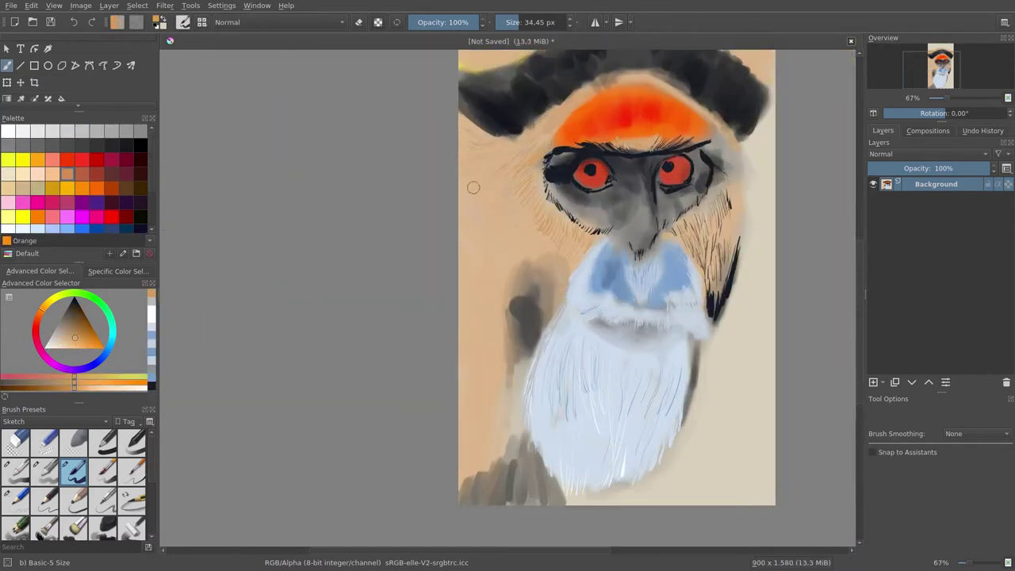
Step: Zoom in on the head and repaint the black cap smooth and near-black
{"action": "key", "text": "minus"}
{"action": "key", "text": "minus"}
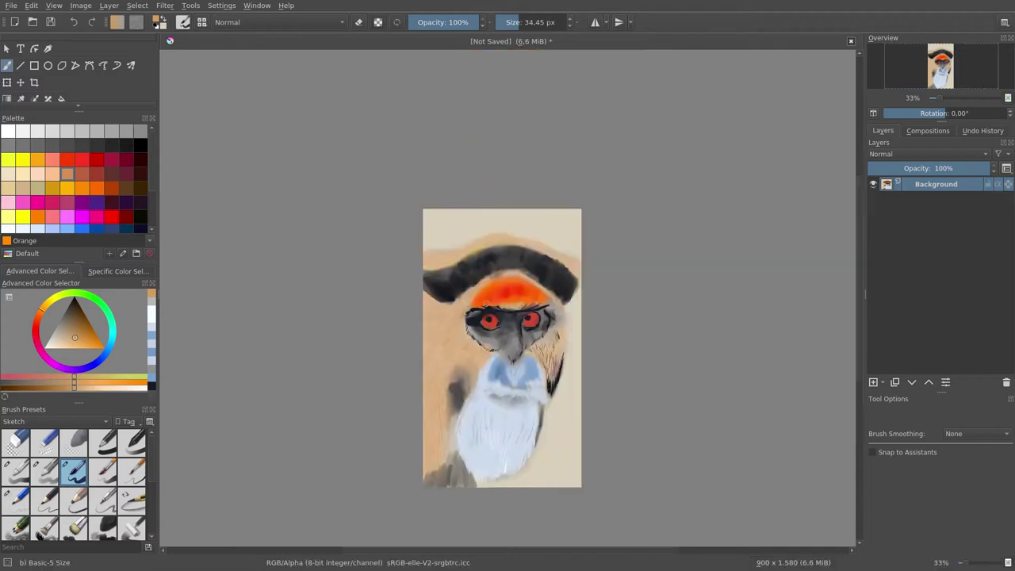
{"action": "key", "text": "plus"}
{"action": "left_click", "coordinate": [481, 213], "text": "ctrl"}
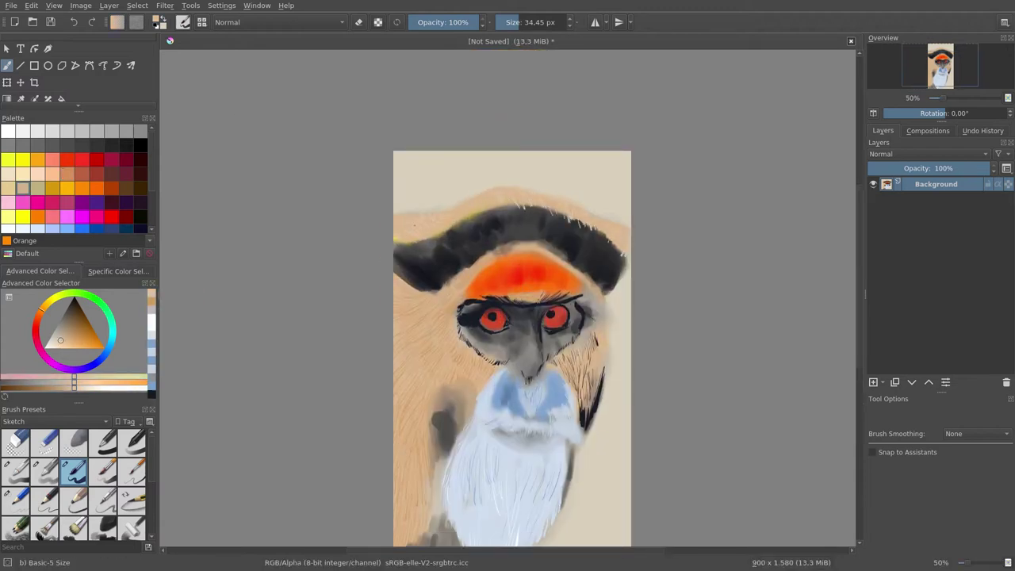
{"action": "key", "text": "plus"}
{"action": "key", "text": "plus"}
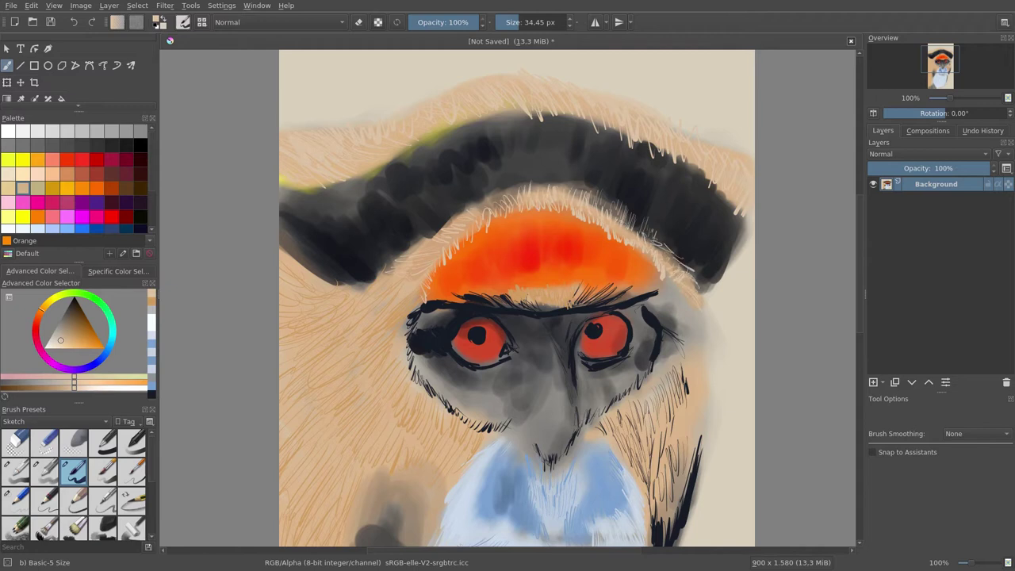
{"action": "key", "text": "slash"}
{"action": "left_click", "coordinate": [476, 158], "text": "ctrl"}
{"action": "mouse_move", "coordinate": [318, 183]}
{"action": "left_mouse_down"}
{"action": "mouse_move", "coordinate": [402, 174]}
{"action": "mouse_move", "coordinate": [669, 214]}
{"action": "mouse_move", "coordinate": [704, 259]}
{"action": "mouse_move", "coordinate": [733, 199]}
{"action": "left_mouse_up"}
Step: Add a dark and lighter blue sheen to the black cap
{"action": "left_click", "coordinate": [73, 320]}
{"action": "key", "text": "slash"}
{"action": "left_click_drag", "start_coordinate": [593, 159], "coordinate": [551, 170]}
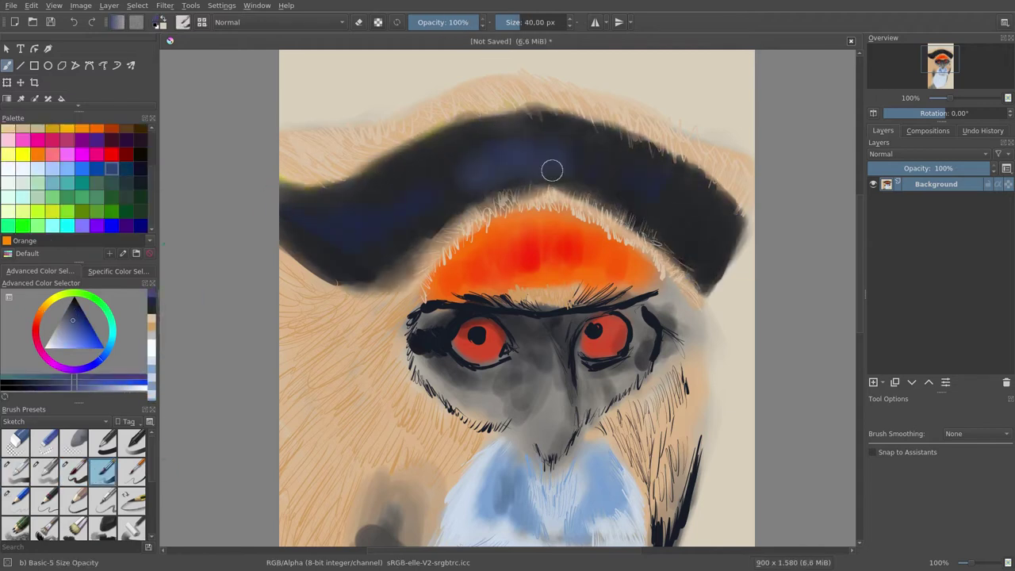
{"action": "left_click", "coordinate": [66, 319]}
{"action": "scroll", "coordinate": [76, 175], "scroll_direction": "up", "scroll_amount": 2}
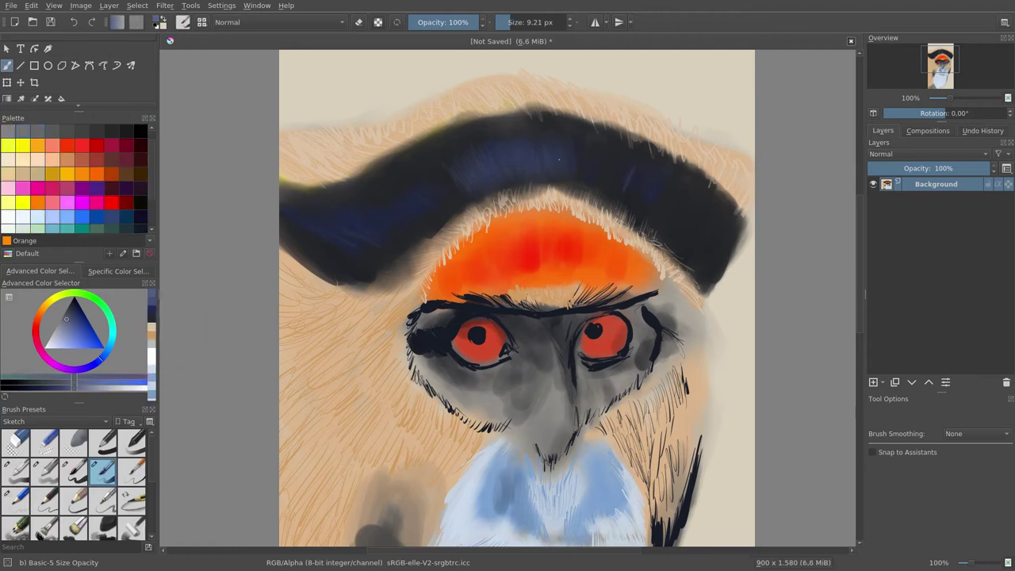
{"action": "left_click", "coordinate": [132, 471]}
{"action": "key", "text": "slash"}
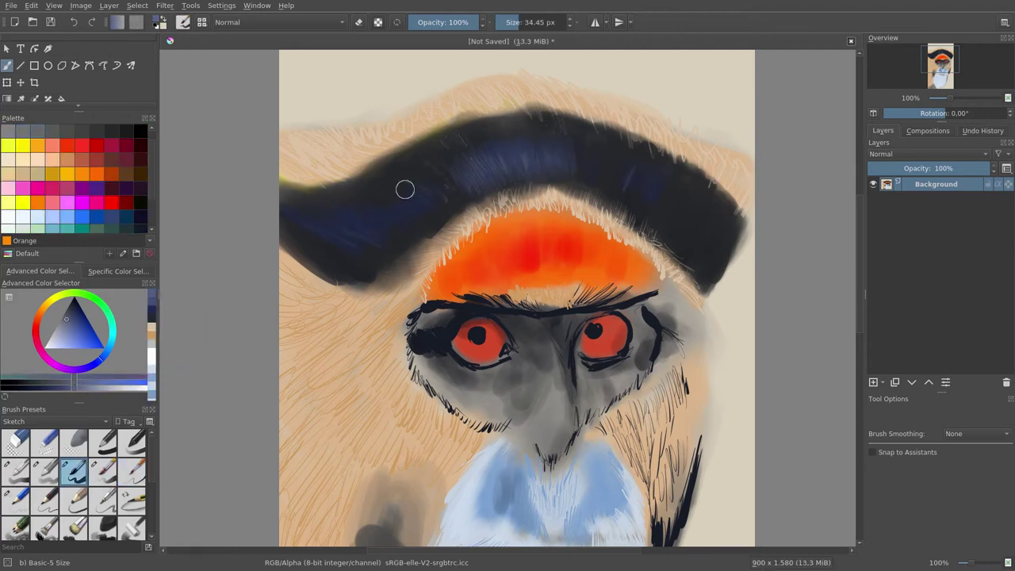
{"action": "left_click", "coordinate": [404, 188], "text": "ctrl"}
{"action": "key", "text": "slash"}
{"action": "left_click", "coordinate": [441, 191], "text": "ctrl"}
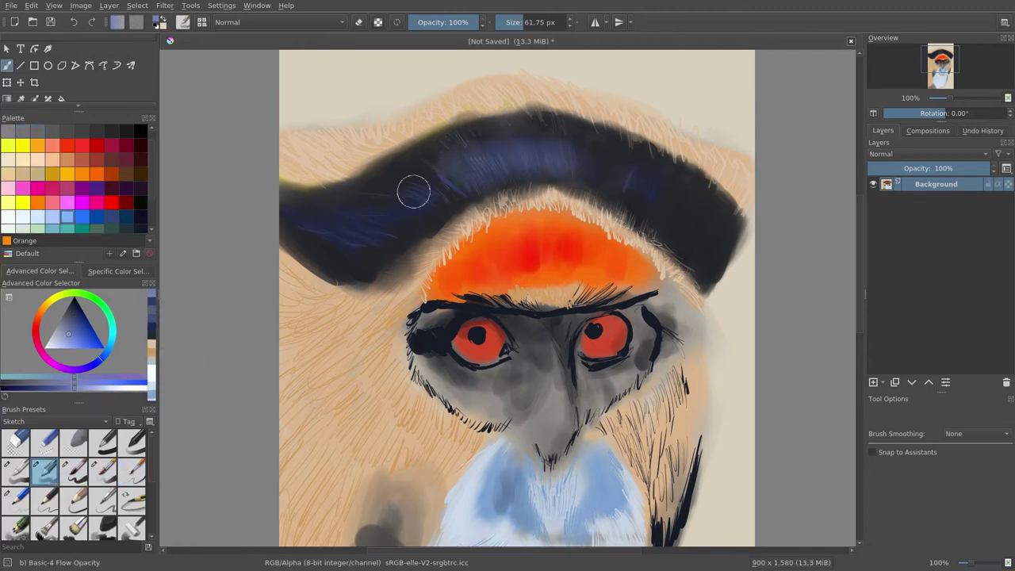
{"action": "left_click_drag", "start_coordinate": [444, 146], "coordinate": [575, 119]}
Step: Darken around the eyes with Grey 10% and black, adding dark strokes by the right eye
{"action": "left_click", "coordinate": [512, 333], "text": "ctrl"}
{"action": "left_click_drag", "start_coordinate": [412, 341], "coordinate": [547, 373]}
{"action": "key", "text": "bracketleft"}
{"action": "key", "text": "bracketleft"}
{"action": "mouse_move", "coordinate": [428, 373]}
{"action": "left_mouse_down"}
{"action": "mouse_move", "coordinate": [540, 346]}
{"action": "mouse_move", "coordinate": [556, 363]}
{"action": "left_mouse_up"}
{"action": "left_click", "coordinate": [519, 322], "text": "ctrl"}
{"action": "key", "text": "bracketleft"}
{"action": "key", "text": "bracketleft"}
{"action": "key", "text": "bracketright"}
{"action": "key", "text": "bracketright"}
{"action": "key", "text": "bracketright"}
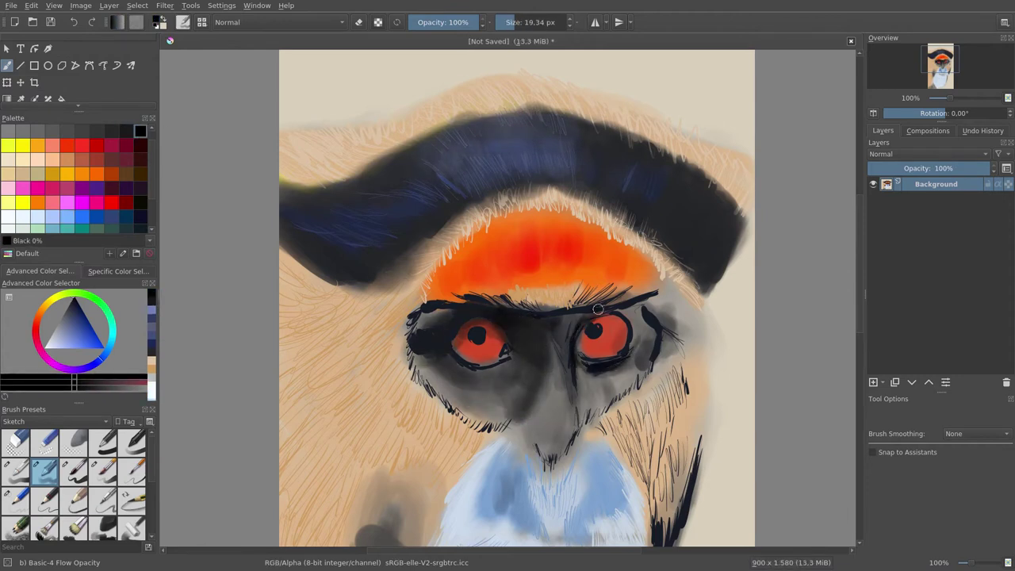
{"action": "left_click_drag", "start_coordinate": [575, 314], "coordinate": [666, 333]}
Step: Shade below the right eye, the left eye's outer edge, and between the eyes toward the nose
{"action": "left_click", "coordinate": [555, 254], "text": "ctrl"}
{"action": "left_click_drag", "start_coordinate": [564, 362], "coordinate": [603, 413]}
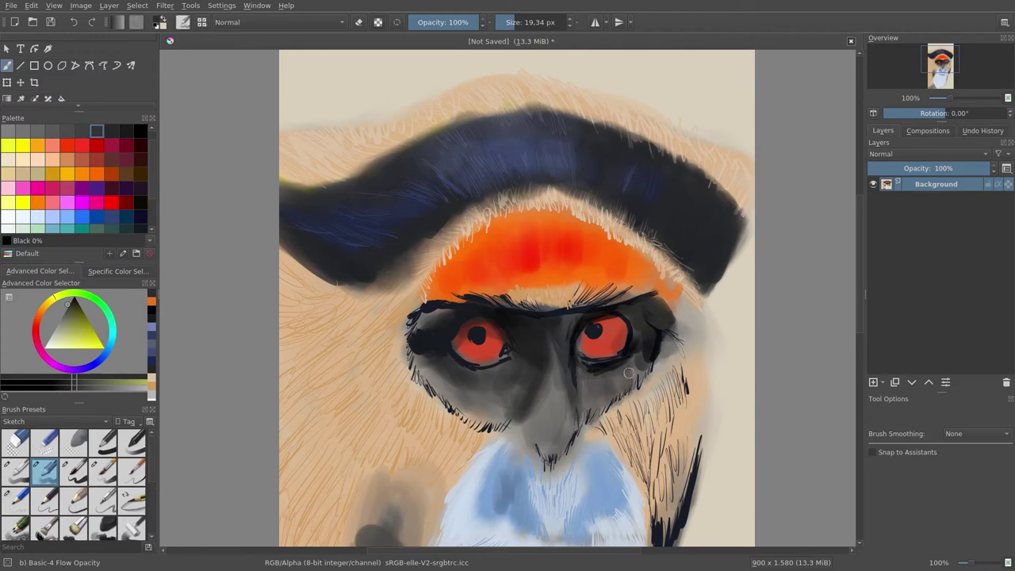
{"action": "left_click", "coordinate": [480, 372], "text": "ctrl"}
{"action": "left_click_drag", "start_coordinate": [464, 369], "coordinate": [405, 348]}
{"action": "mouse_move", "coordinate": [648, 350]}
{"action": "left_mouse_down"}
{"action": "mouse_move", "coordinate": [591, 428]}
{"action": "mouse_move", "coordinate": [604, 403]}
{"action": "mouse_move", "coordinate": [483, 396]}
{"action": "left_mouse_up"}
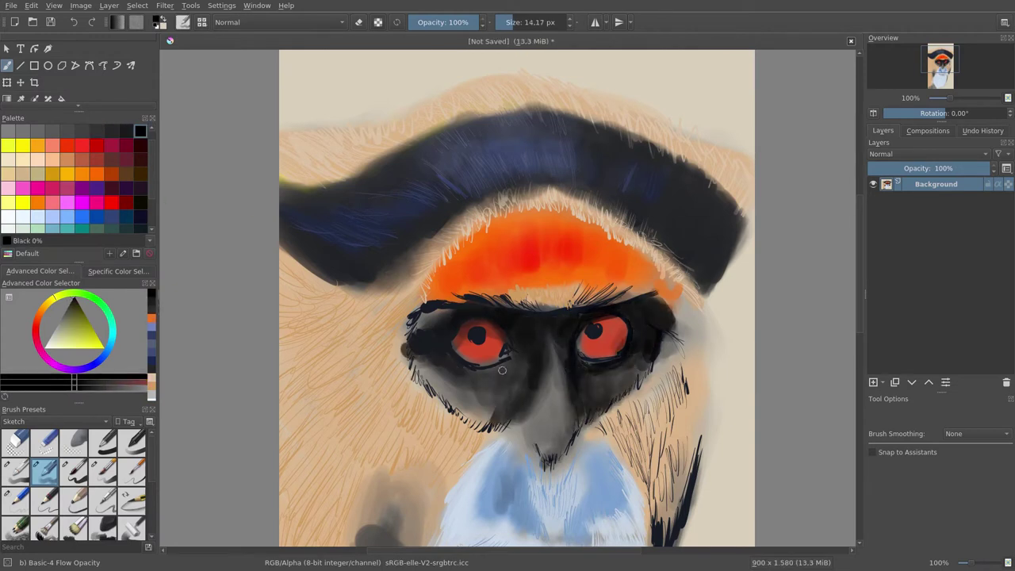
{"action": "key", "text": "bracketleft"}
{"action": "key", "text": "bracketleft"}
{"action": "left_click_drag", "start_coordinate": [444, 361], "coordinate": [526, 360]}
Step: Paint bright red irises into both eyes
{"action": "left_click", "coordinate": [111, 201]}
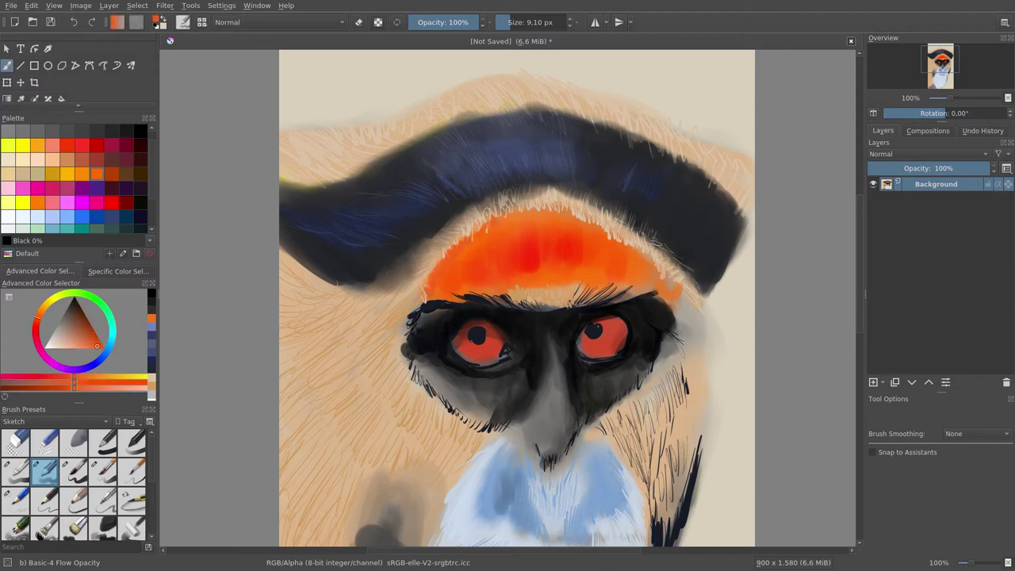
{"action": "left_click_drag", "start_coordinate": [464, 349], "coordinate": [497, 333]}
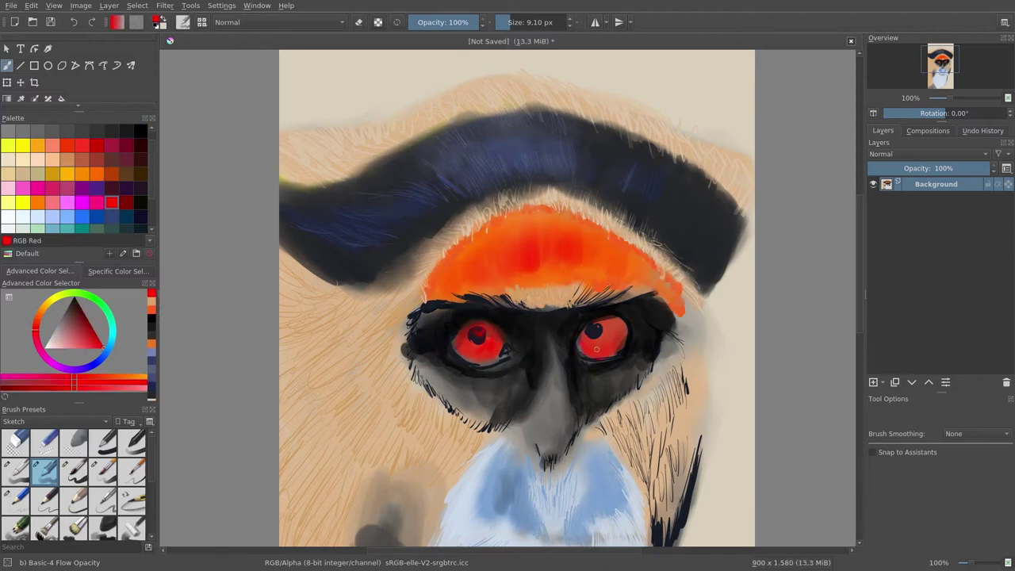
{"action": "left_click_drag", "start_coordinate": [596, 348], "coordinate": [611, 327]}
{"action": "left_click", "coordinate": [480, 334], "text": "ctrl"}
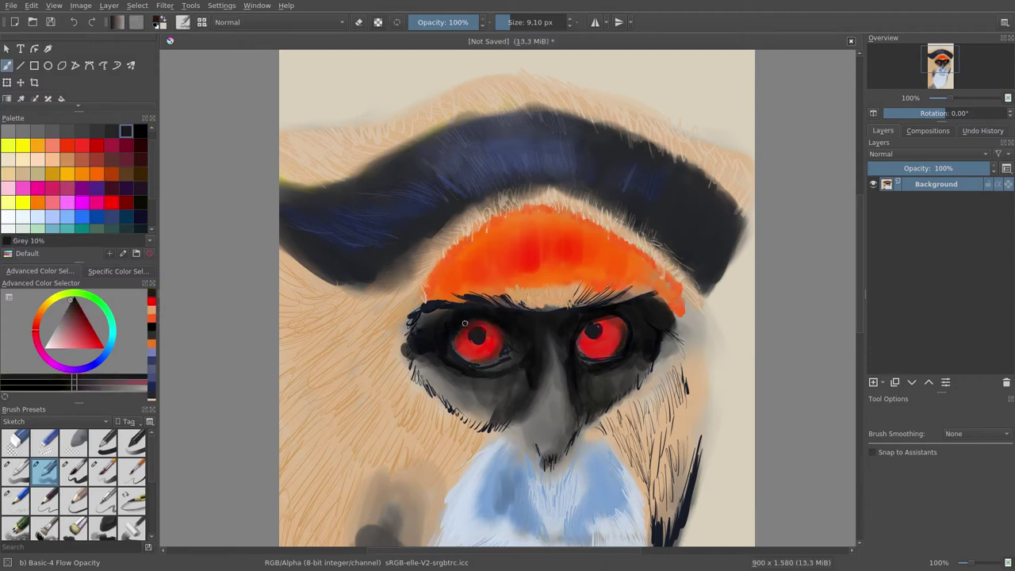
Step: With Basic-5 Size in Peach, stroke fine hairs along the brow's upper edge, plus dark strokes near the right cheek
{"action": "key", "text": "slash"}
{"action": "left_click", "coordinate": [399, 310], "text": "ctrl"}
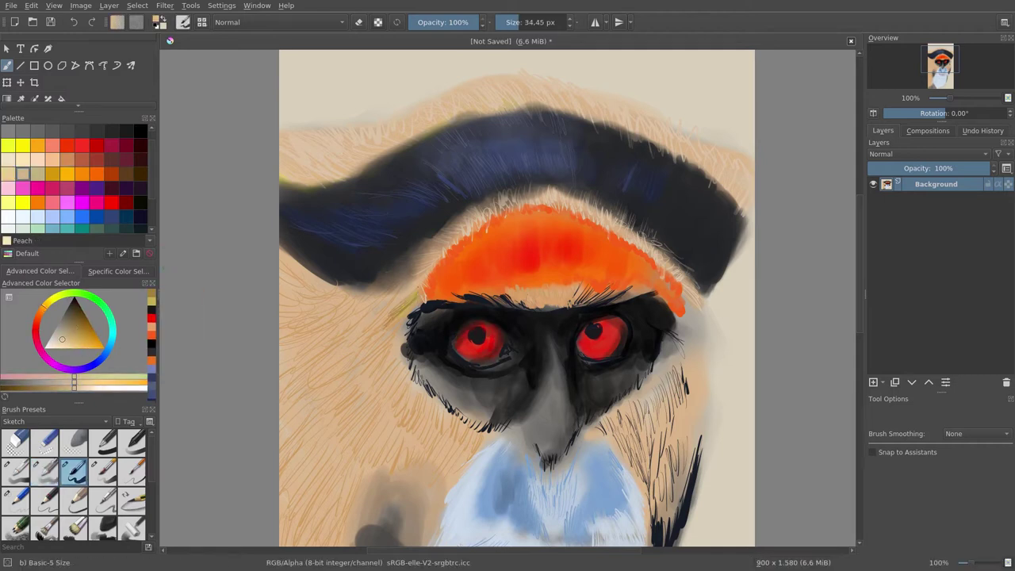
{"action": "left_click_drag", "start_coordinate": [428, 258], "coordinate": [406, 278]}
{"action": "left_click_drag", "start_coordinate": [493, 207], "coordinate": [531, 191]}
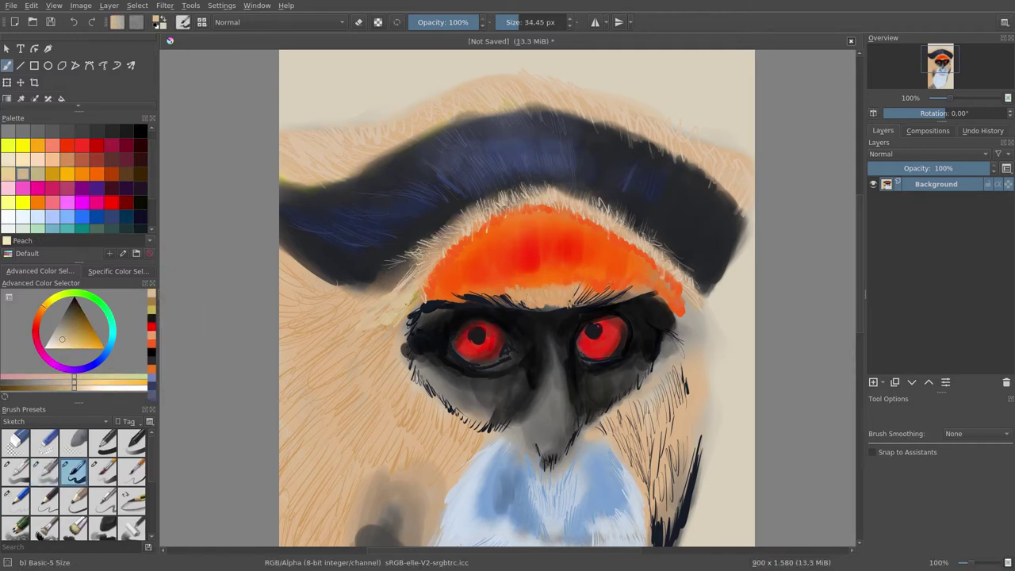
{"action": "left_click", "coordinate": [428, 274], "text": "ctrl"}
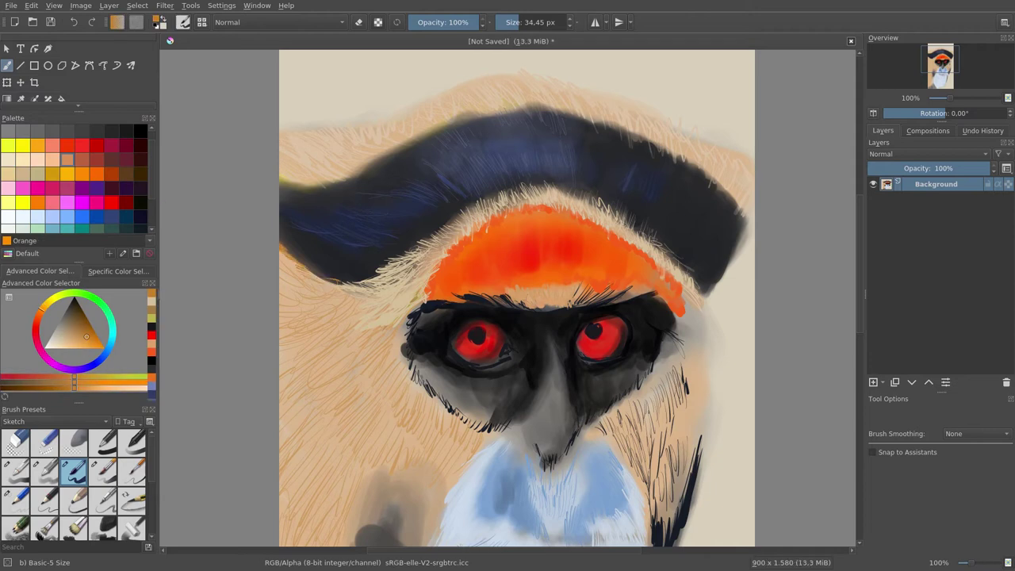
{"action": "left_click", "coordinate": [660, 375], "text": "ctrl"}
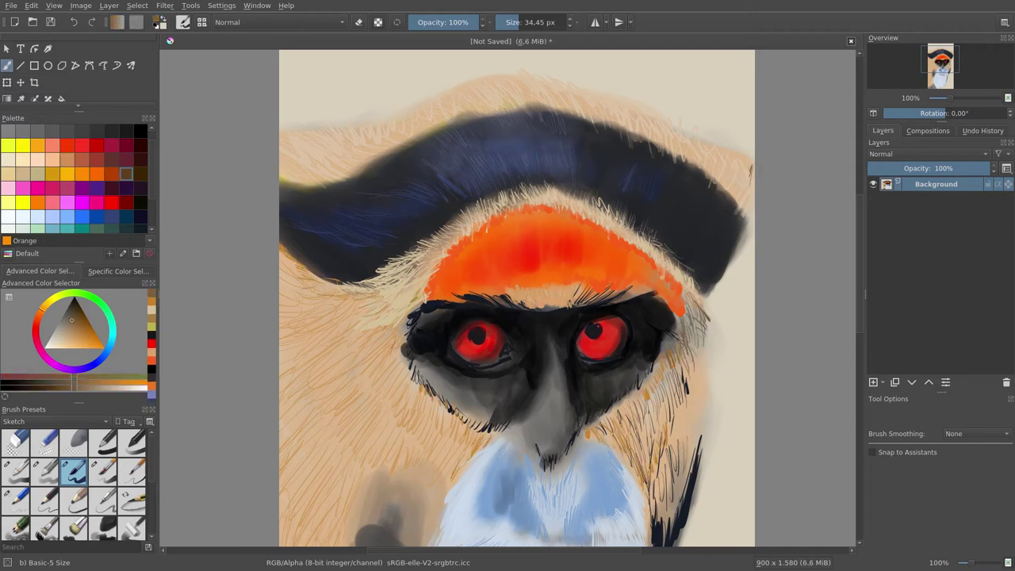
{"action": "left_click_drag", "start_coordinate": [650, 432], "coordinate": [642, 480]}
{"action": "left_click_drag", "start_coordinate": [555, 396], "coordinate": [674, 253]}
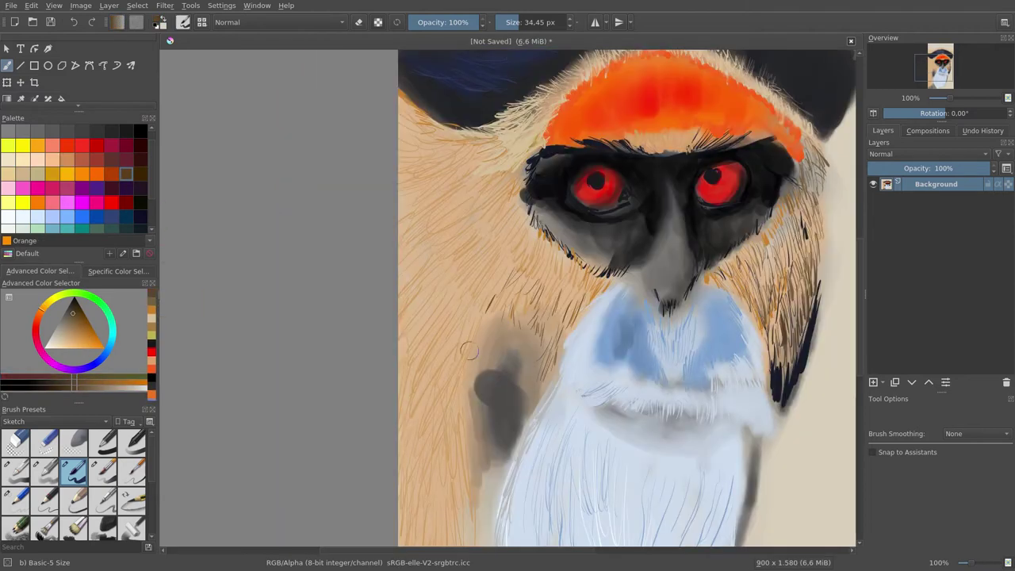
Step: Hatch dark blue-grey fur strands over the left cheek with Basic-4 Flow Opacity
{"action": "scroll", "coordinate": [469, 352], "scroll_direction": "down", "scroll_amount": 3}
{"action": "scroll", "coordinate": [491, 302], "scroll_direction": "down", "scroll_amount": 2, "text": "ctrl"}
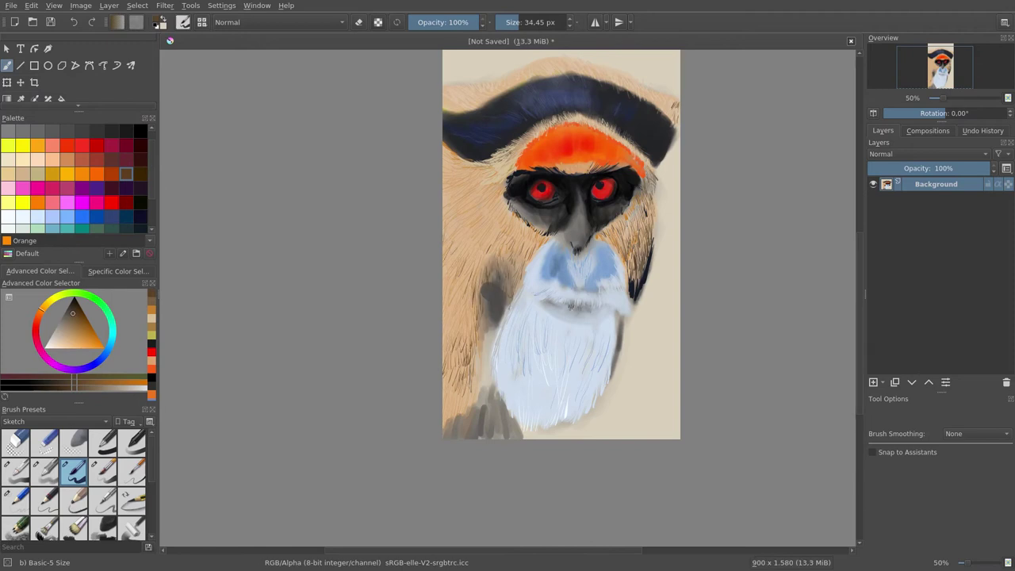
{"action": "left_click", "coordinate": [456, 108], "text": "ctrl"}
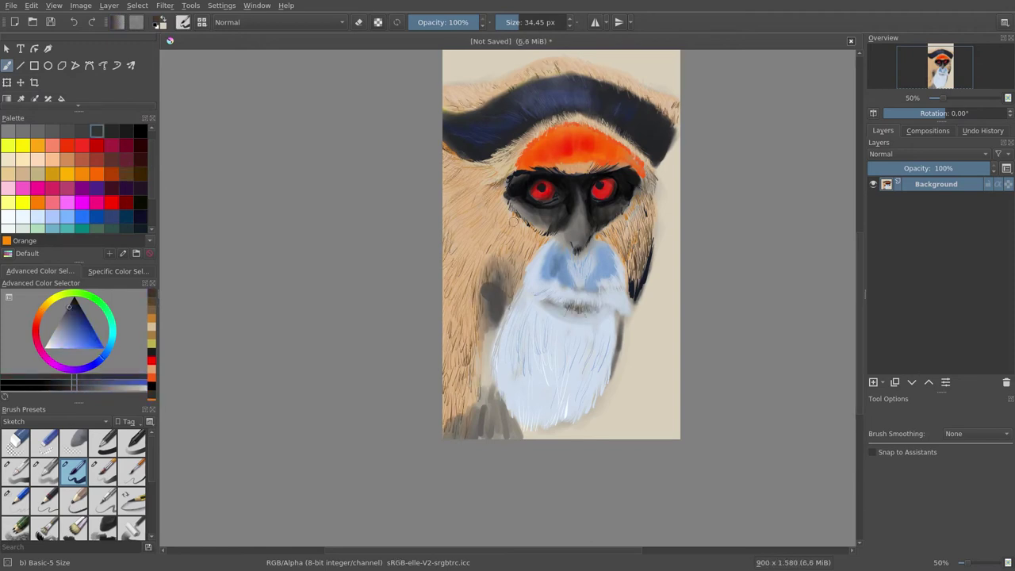
{"action": "left_click_drag", "start_coordinate": [481, 306], "coordinate": [468, 275]}
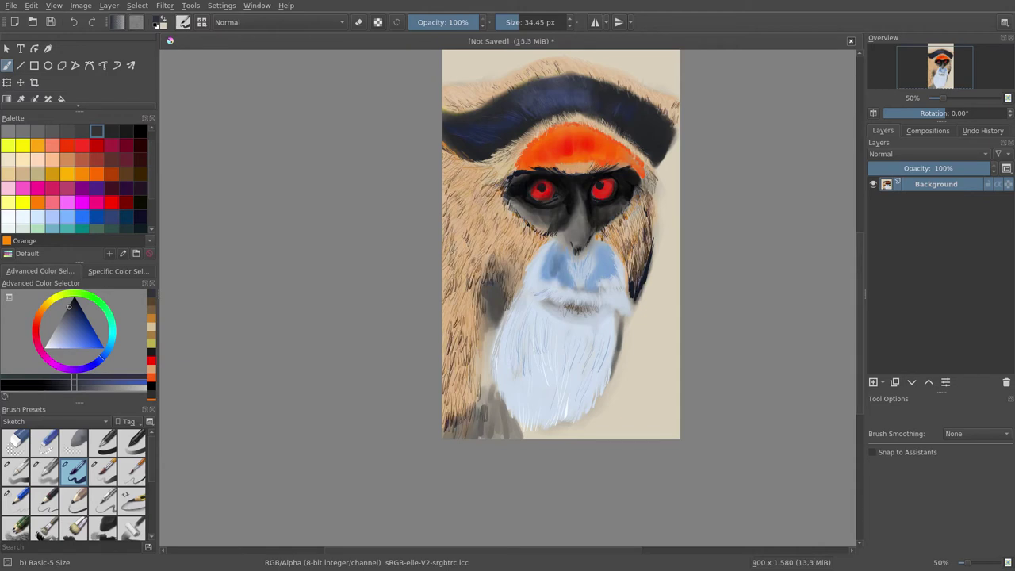
{"action": "key", "text": "slash"}
{"action": "left_click_drag", "start_coordinate": [508, 270], "coordinate": [475, 428]}
{"action": "mouse_move", "coordinate": [500, 349]}
{"action": "left_mouse_down"}
{"action": "mouse_move", "coordinate": [468, 428]}
{"action": "mouse_move", "coordinate": [535, 254]}
{"action": "mouse_move", "coordinate": [468, 341]}
{"action": "left_mouse_up"}
{"action": "mouse_move", "coordinate": [500, 159]}
{"action": "left_mouse_down"}
{"action": "mouse_move", "coordinate": [452, 261]}
{"action": "mouse_move", "coordinate": [452, 373]}
{"action": "left_mouse_up"}
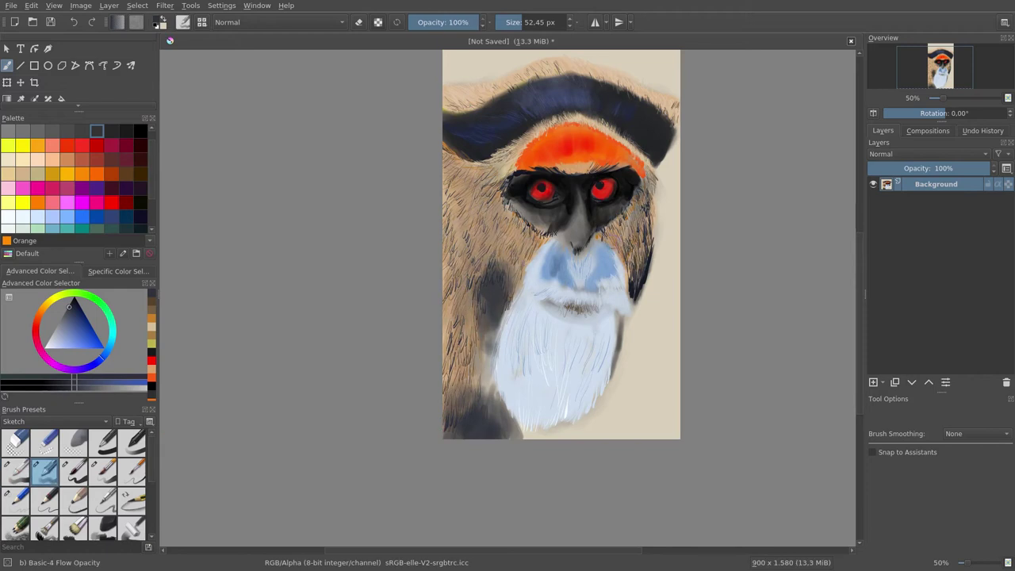
{"action": "key", "text": "ctrl+plus"}
Step: Repaint the mouth as a Coconut tan-brown line
{"action": "left_click", "coordinate": [126, 168]}
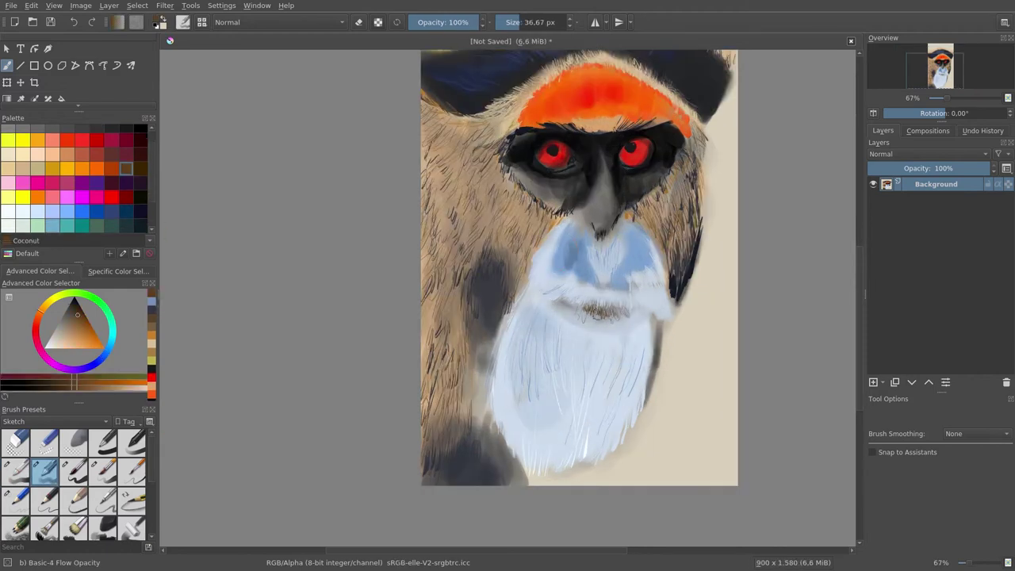
{"action": "left_click_drag", "start_coordinate": [556, 305], "coordinate": [635, 313]}
{"action": "left_click", "coordinate": [22, 169]}
Step: With a wet brush from the Paint tag, add cold white highlights on the upper lip
{"action": "left_click", "coordinate": [16, 421]}
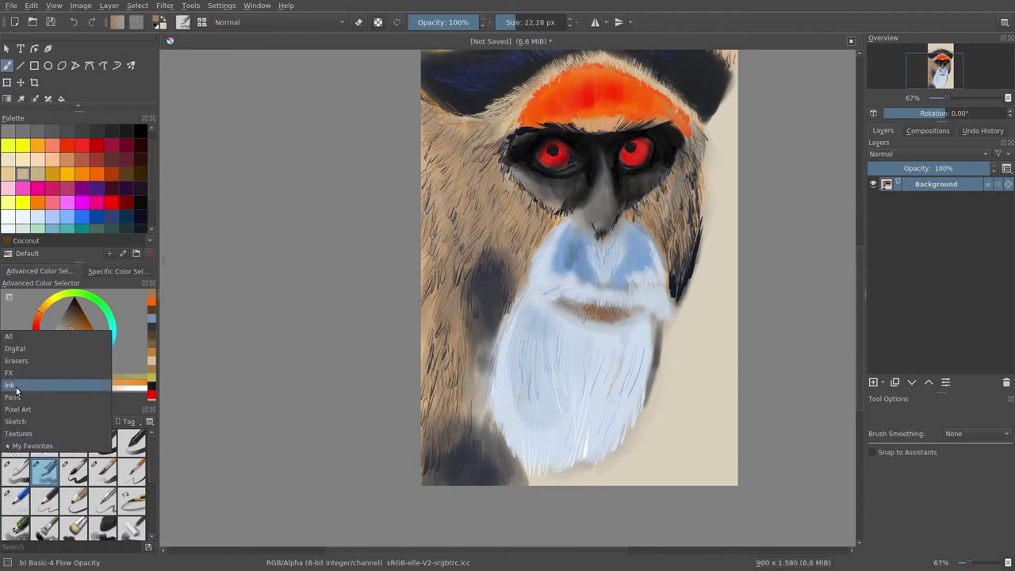
{"action": "left_click", "coordinate": [13, 397]}
{"action": "left_click", "coordinate": [131, 500]}
{"action": "key", "text": "ctrl+plus"}
{"action": "key", "text": "ctrl+plus"}
{"action": "left_click", "coordinate": [8, 216]}
{"action": "left_click_drag", "start_coordinate": [627, 299], "coordinate": [778, 317]}
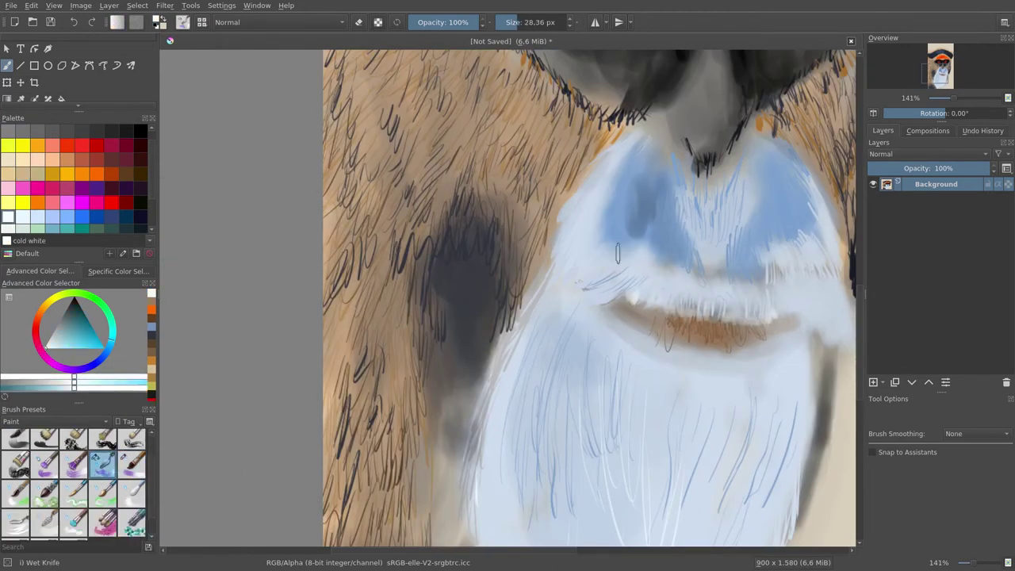
{"action": "left_click", "coordinate": [15, 442]}
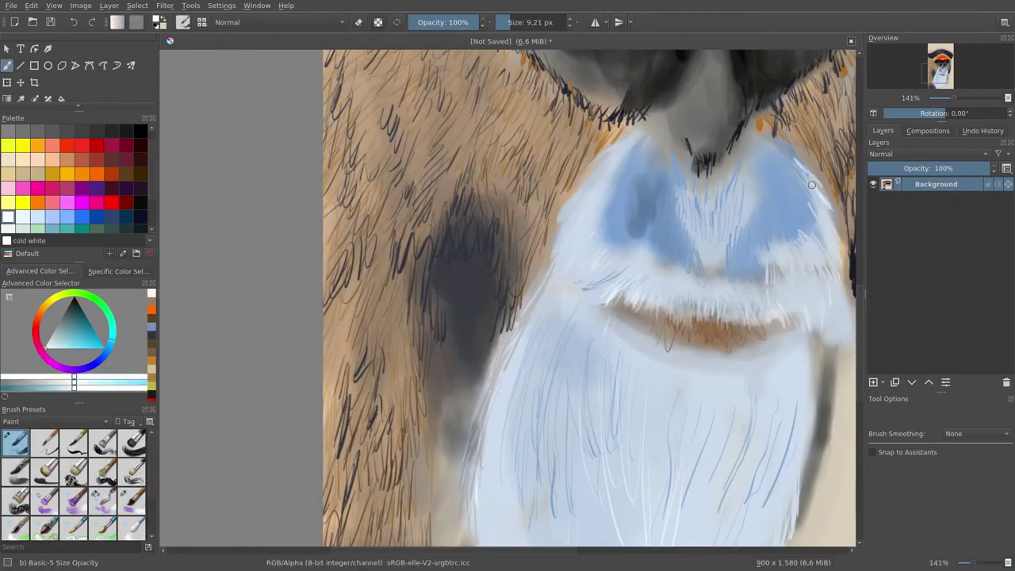
Step: Stroke feathery cold-white fur along the moustache edge
{"action": "left_click_drag", "start_coordinate": [612, 155], "coordinate": [496, 381]}
{"action": "scroll", "coordinate": [495, 381], "scroll_direction": "down", "scroll_amount": 1}
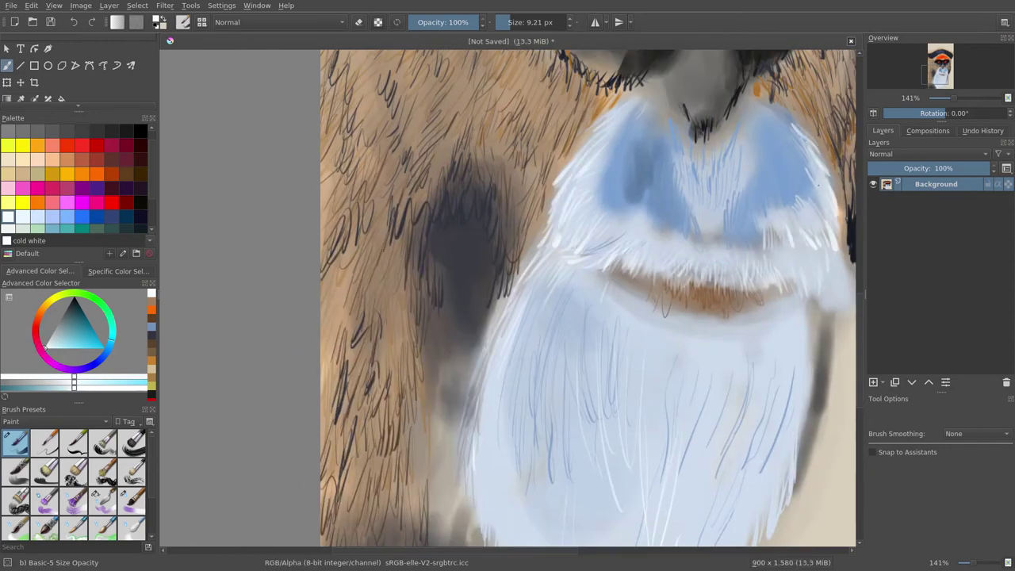
{"action": "left_click_drag", "start_coordinate": [681, 269], "coordinate": [556, 237]}
Step: Paint lighter blue strokes across the muzzle below the nose, using blue sampled from it
{"action": "left_click", "coordinate": [619, 201], "text": "ctrl"}
{"action": "left_click_drag", "start_coordinate": [579, 144], "coordinate": [591, 214]}
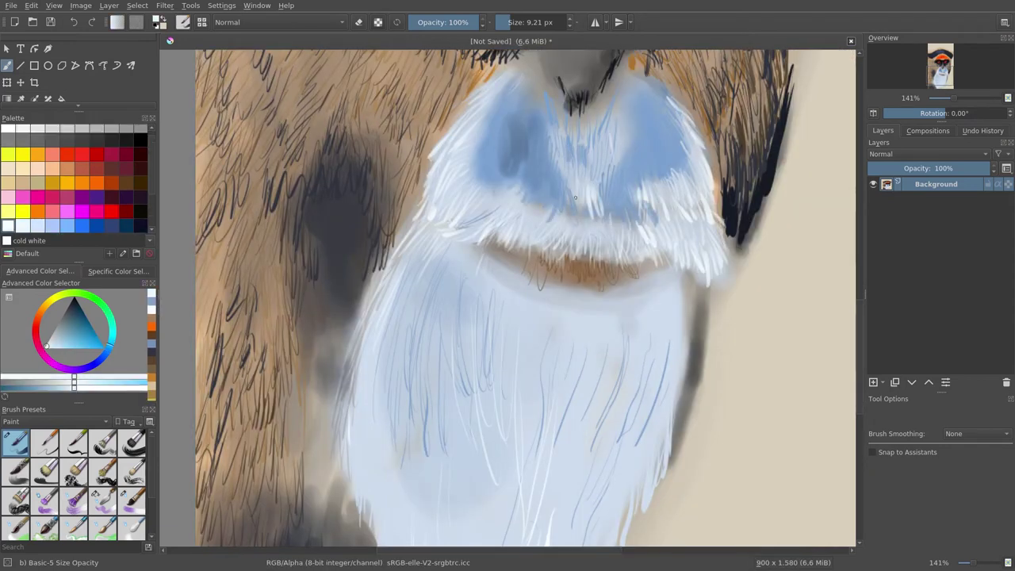
{"action": "left_click_drag", "start_coordinate": [568, 166], "coordinate": [559, 207]}
{"action": "left_click", "coordinate": [571, 159], "text": "ctrl"}
{"action": "mouse_move", "coordinate": [555, 103]}
{"action": "left_mouse_down"}
{"action": "mouse_move", "coordinate": [601, 119]}
{"action": "mouse_move", "coordinate": [620, 108]}
{"action": "left_mouse_up"}
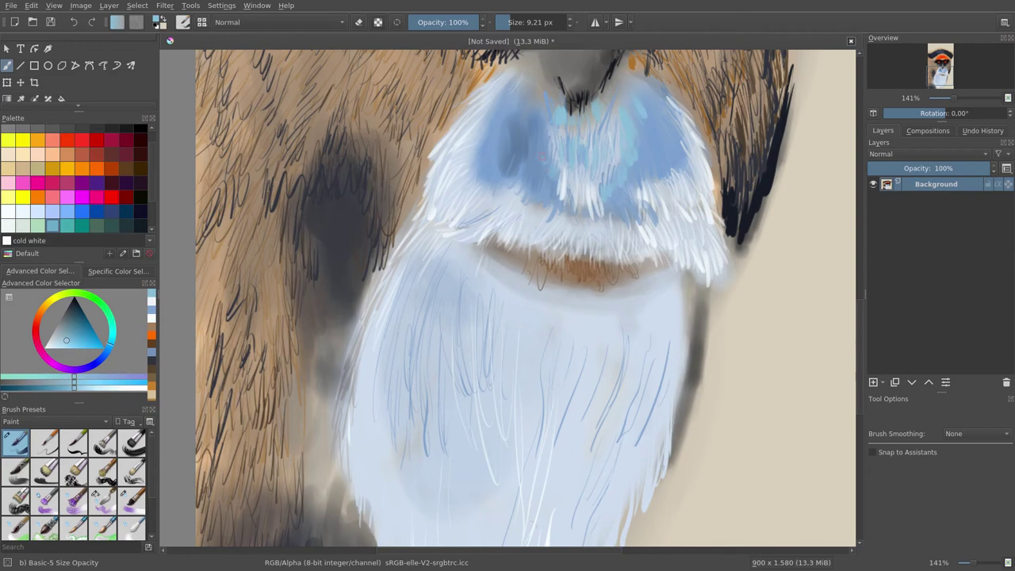
Step: Add a small grey-brown mark near the nose and zoom out to 50%
{"action": "left_click", "coordinate": [542, 157], "text": "ctrl"}
{"action": "left_click_drag", "start_coordinate": [556, 127], "coordinate": [553, 150]}
{"action": "left_click", "coordinate": [584, 293], "text": "ctrl"}
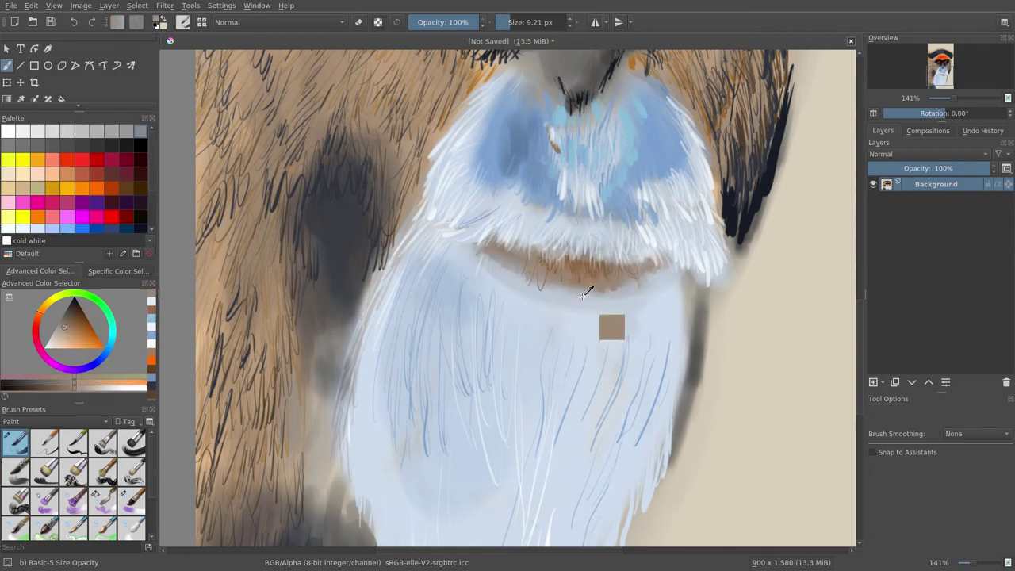
{"action": "left_click", "coordinate": [126, 145]}
Step: Darken the left-side fur with Digital brush set strokes
{"action": "key", "text": "minus"}
{"action": "key", "text": "minus"}
{"action": "key", "text": "minus"}
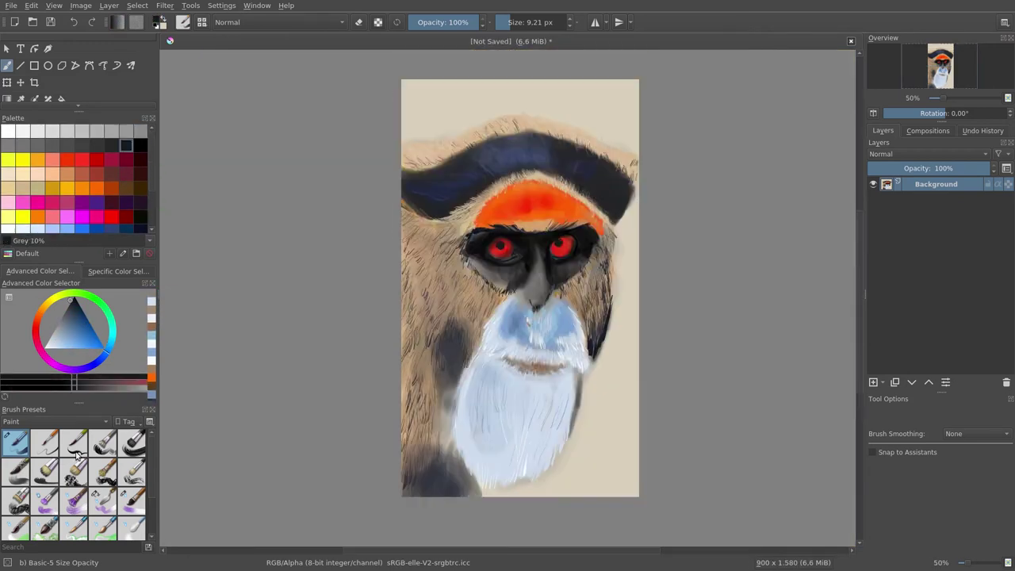
{"action": "left_click", "coordinate": [103, 471]}
{"action": "left_click_drag", "start_coordinate": [460, 301], "coordinate": [444, 397]}
{"action": "left_click_drag", "start_coordinate": [412, 468], "coordinate": [456, 491]}
{"action": "left_click_drag", "start_coordinate": [452, 349], "coordinate": [448, 389]}
Step: Streak bright White 100% hair strokes down through the beard
{"action": "left_click", "coordinate": [435, 367], "text": "ctrl"}
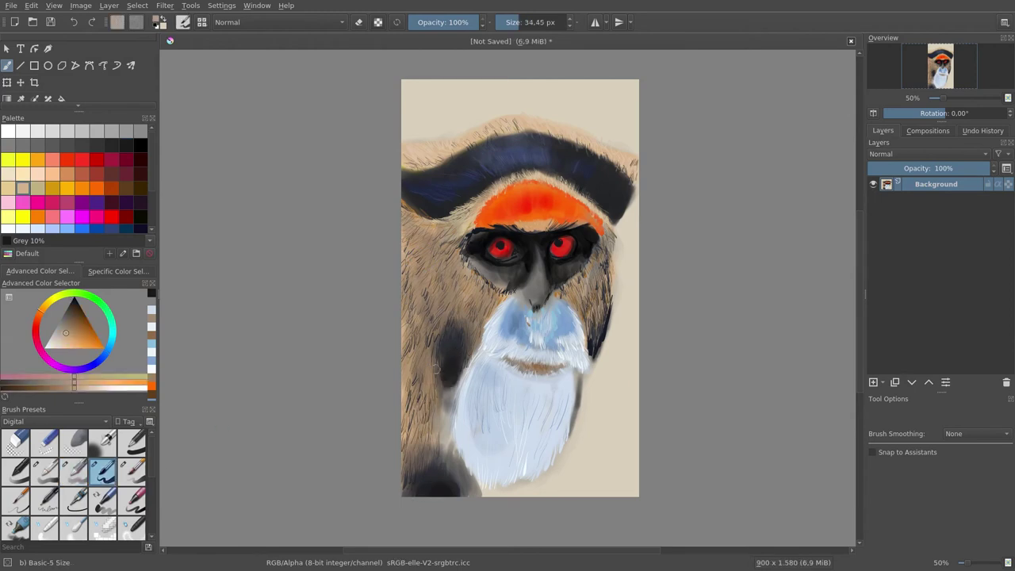
{"action": "left_click", "coordinate": [435, 368], "text": "ctrl"}
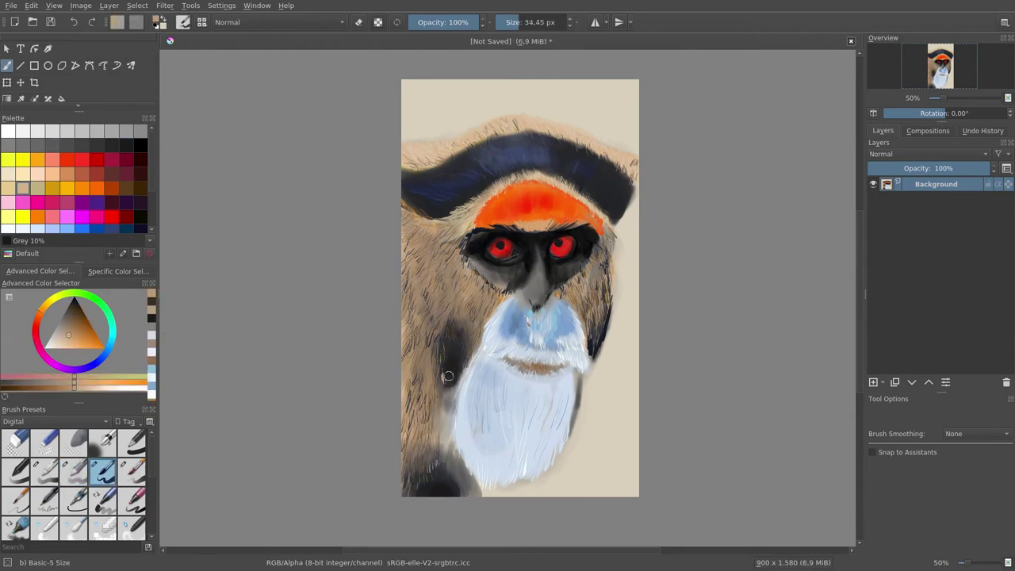
{"action": "left_click", "coordinate": [448, 376], "text": "ctrl"}
{"action": "left_click", "coordinate": [8, 131]}
{"action": "left_click_drag", "start_coordinate": [485, 418], "coordinate": [492, 476]}
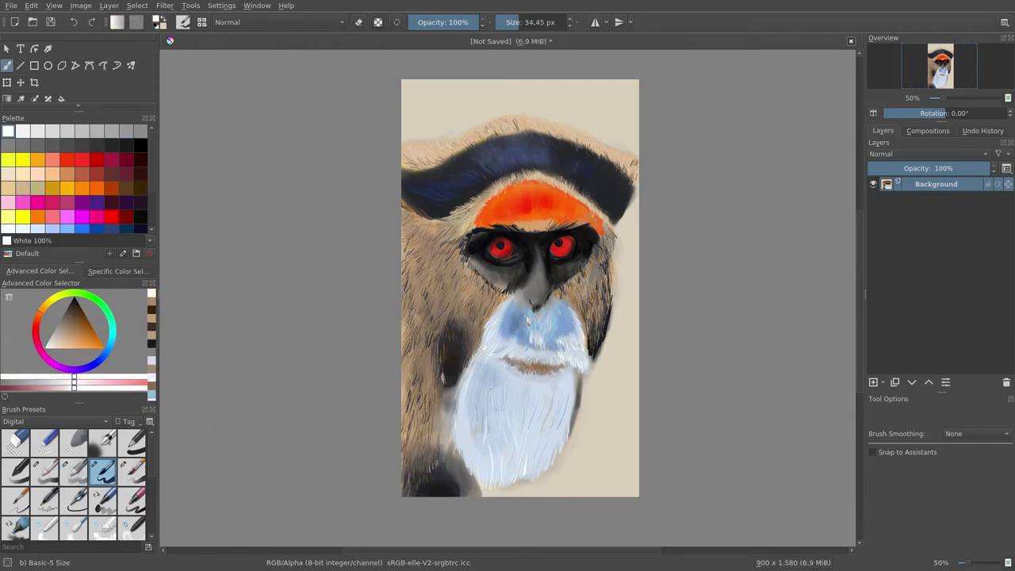
{"action": "left_click_drag", "start_coordinate": [479, 361], "coordinate": [474, 393]}
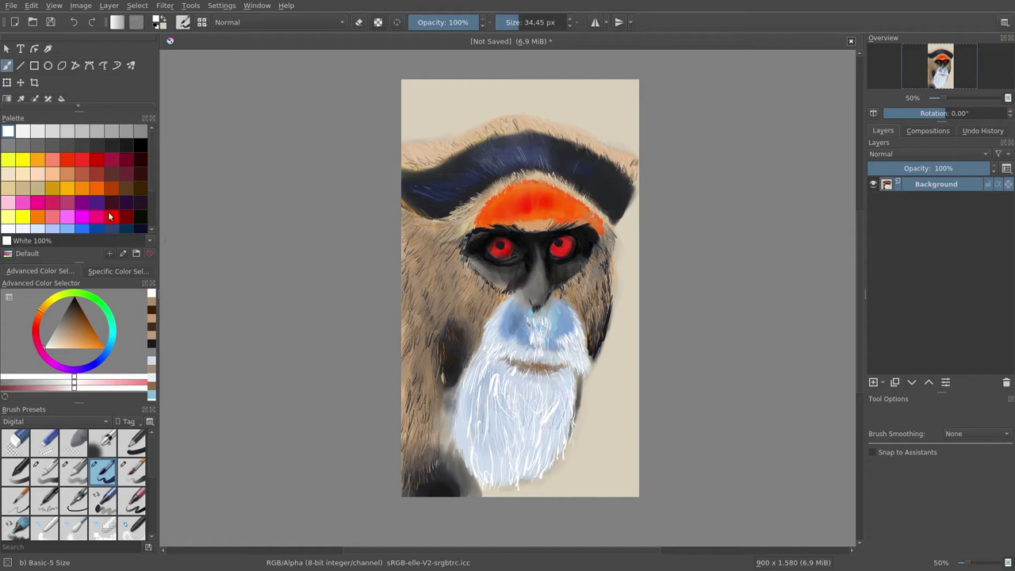
Step: Choose mandarin orange over pure red, then pick a light tan colour
{"action": "left_click", "coordinate": [97, 188]}
{"action": "left_click", "coordinate": [490, 202], "text": "ctrl"}
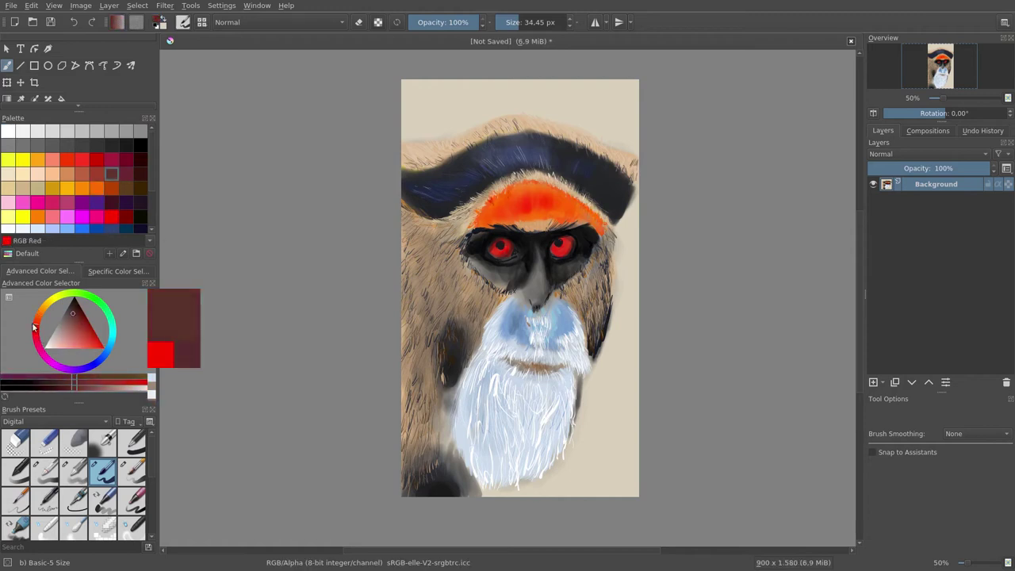
{"action": "left_click", "coordinate": [523, 208], "text": "ctrl"}
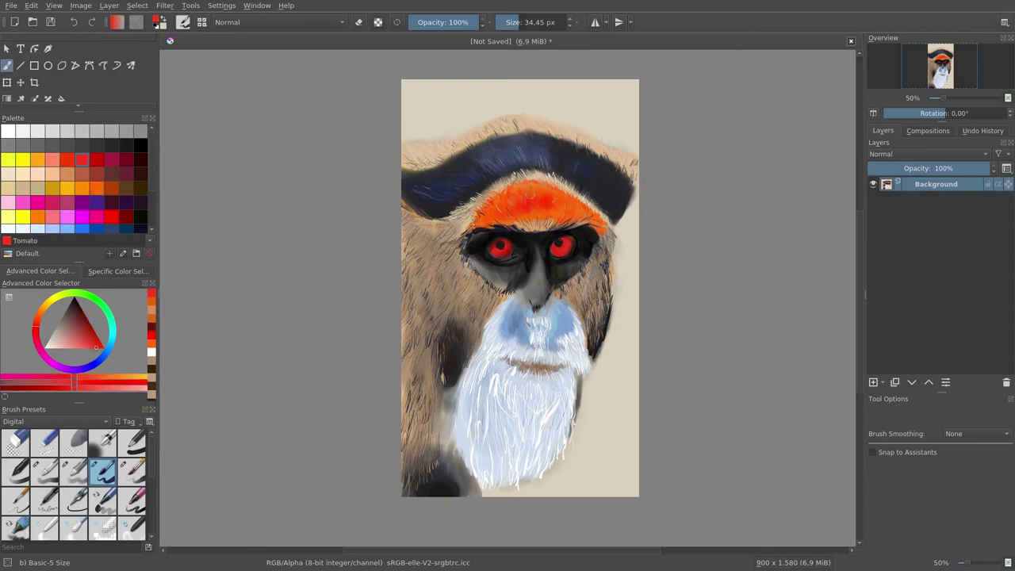
{"action": "left_click", "coordinate": [563, 371], "text": "ctrl"}
{"action": "key", "text": "/"}
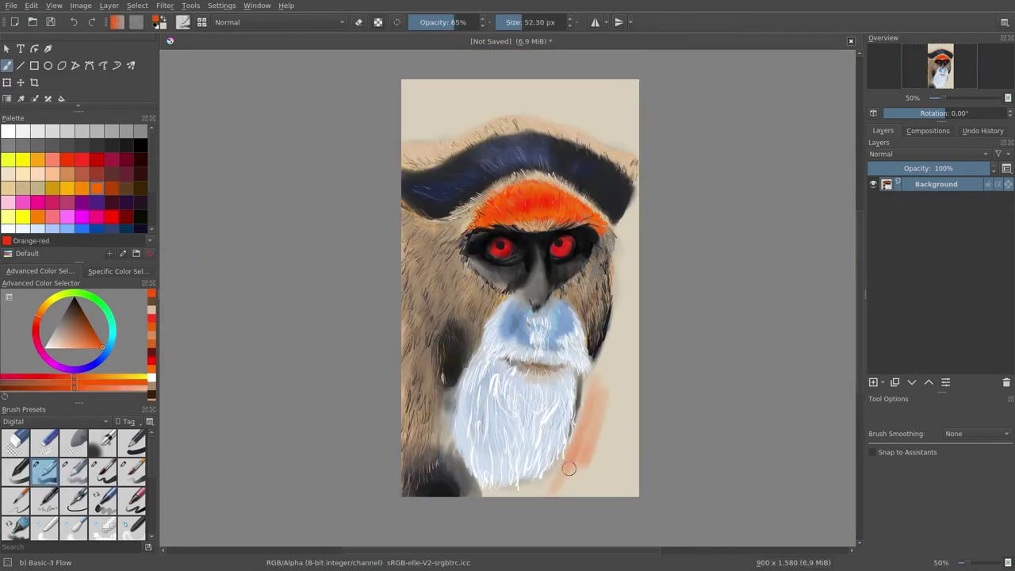
Step: Fill the lower-right background beside the beard with broad orange strokes
{"action": "left_click_drag", "start_coordinate": [569, 469], "coordinate": [508, 491]}
{"action": "left_click", "coordinate": [496, 493], "text": "ctrl"}
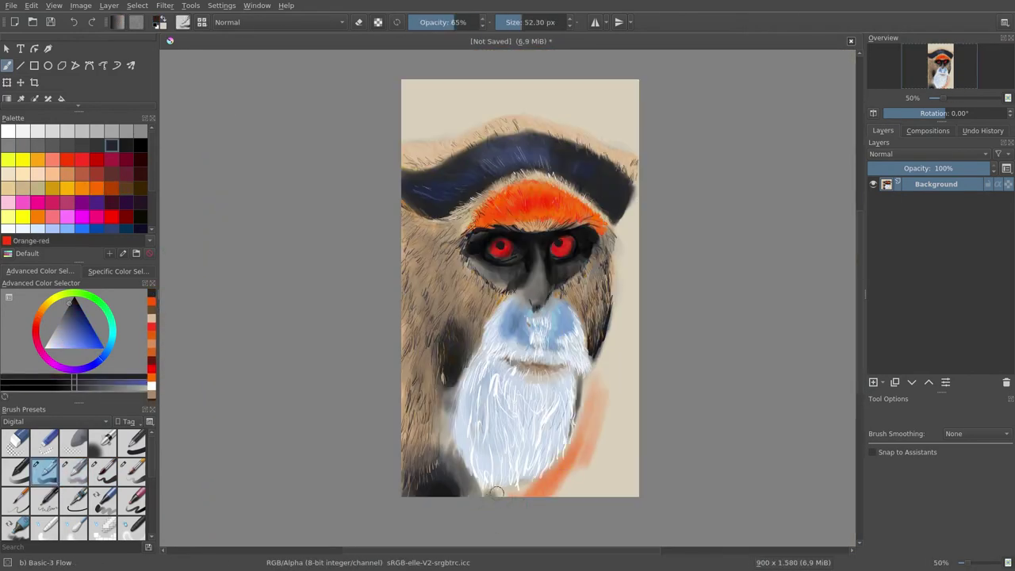
{"action": "left_click", "coordinate": [555, 460], "text": "ctrl"}
{"action": "left_click_drag", "start_coordinate": [579, 476], "coordinate": [626, 333]}
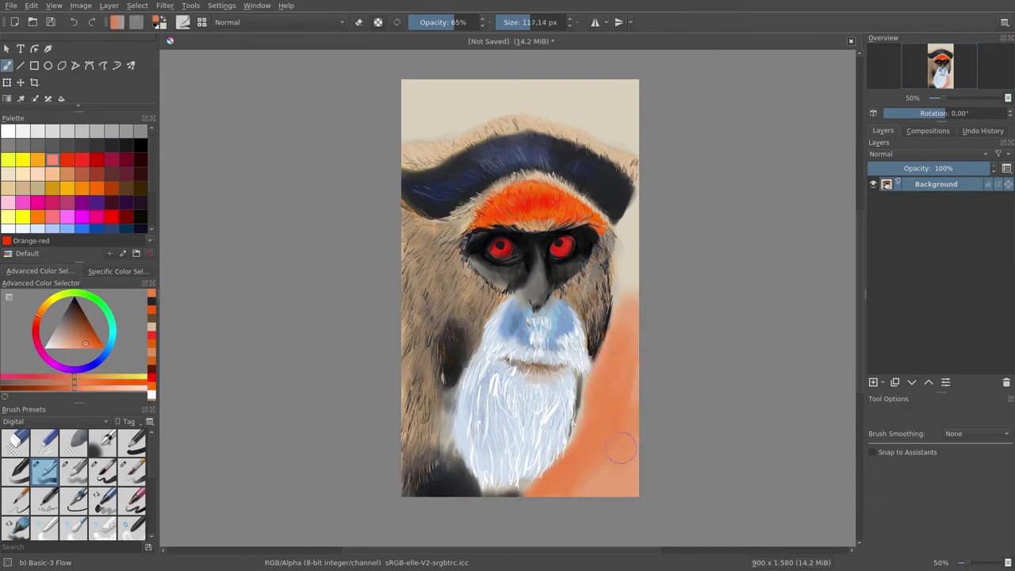
{"action": "mouse_move", "coordinate": [610, 475]}
{"action": "left_mouse_down"}
{"action": "mouse_move", "coordinate": [610, 329]}
{"action": "mouse_move", "coordinate": [631, 289]}
{"action": "mouse_move", "coordinate": [630, 183]}
{"action": "left_mouse_up"}
Step: Paint green evenly across the top background with an opaque flow brush
{"action": "left_click", "coordinate": [16, 472]}
{"action": "left_click", "coordinate": [44, 472]}
{"action": "scroll", "coordinate": [75, 179], "scroll_direction": "down", "scroll_amount": 2}
{"action": "left_click", "coordinate": [97, 211]}
{"action": "mouse_move", "coordinate": [413, 119]}
{"action": "left_mouse_down"}
{"action": "mouse_move", "coordinate": [555, 95]}
{"action": "mouse_move", "coordinate": [599, 127]}
{"action": "mouse_move", "coordinate": [516, 115]}
{"action": "left_mouse_up"}
{"action": "left_click", "coordinate": [74, 471]}
{"action": "left_click_drag", "start_coordinate": [591, 87], "coordinate": [571, 111]}
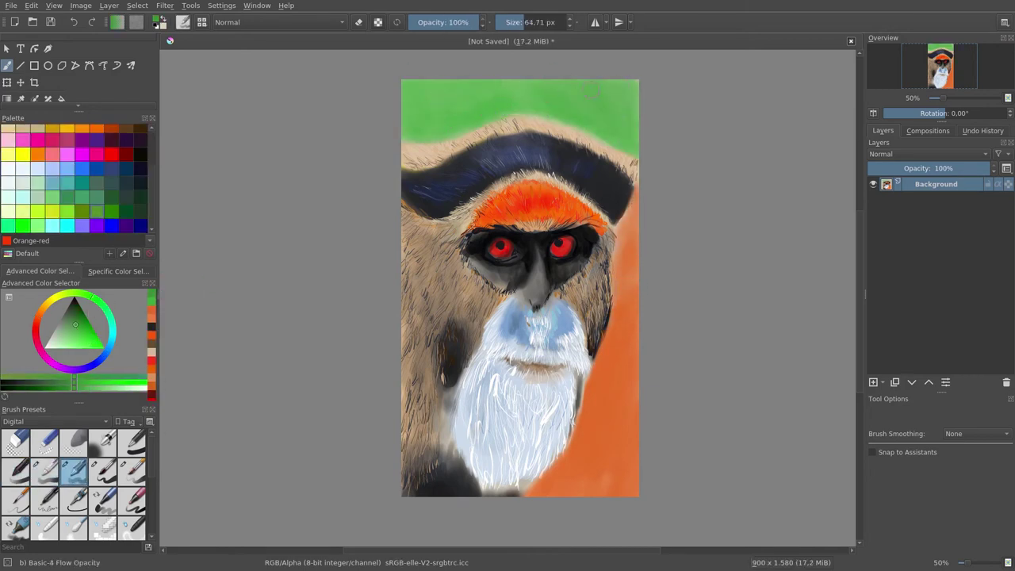
{"action": "left_click_drag", "start_coordinate": [420, 127], "coordinate": [535, 103]}
{"action": "left_click_drag", "start_coordinate": [422, 92], "coordinate": [414, 111]}
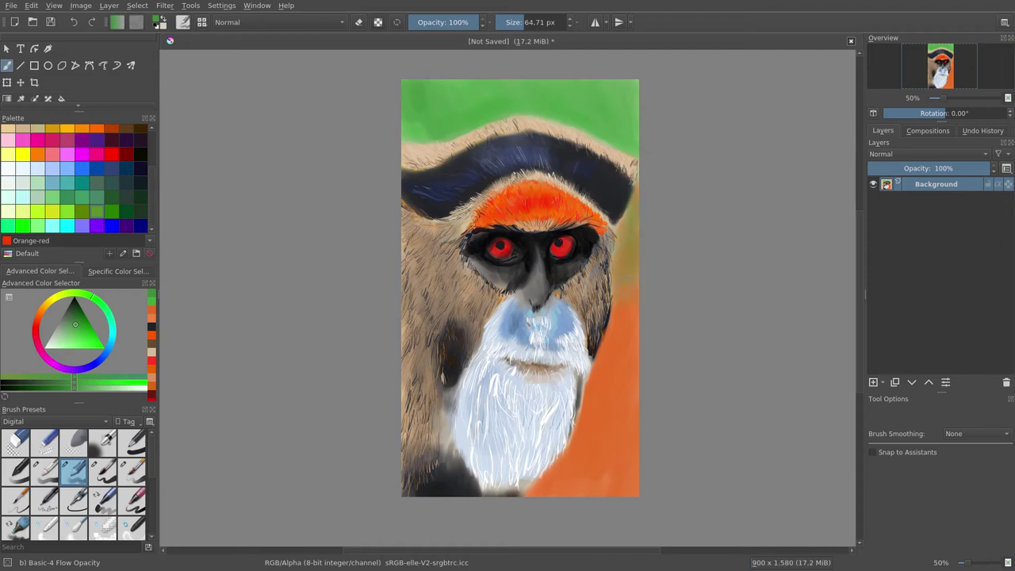
Step: Cover the sketchy top-right area with darker green and yellow-green bristle strokes
{"action": "left_click", "coordinate": [112, 197]}
{"action": "left_click", "coordinate": [74, 472]}
{"action": "left_click_drag", "start_coordinate": [626, 88], "coordinate": [571, 104]}
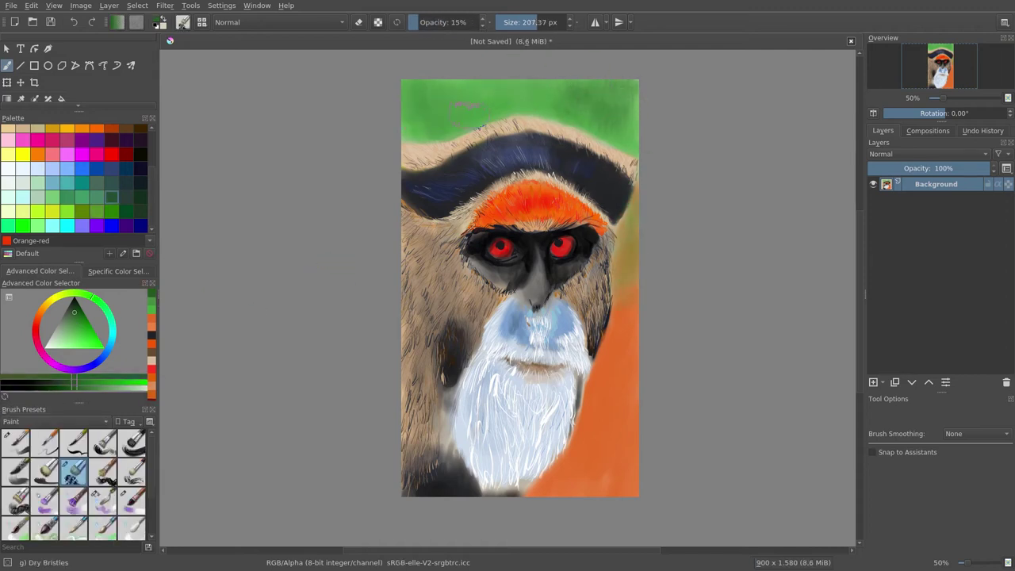
{"action": "left_click", "coordinate": [151, 314]}
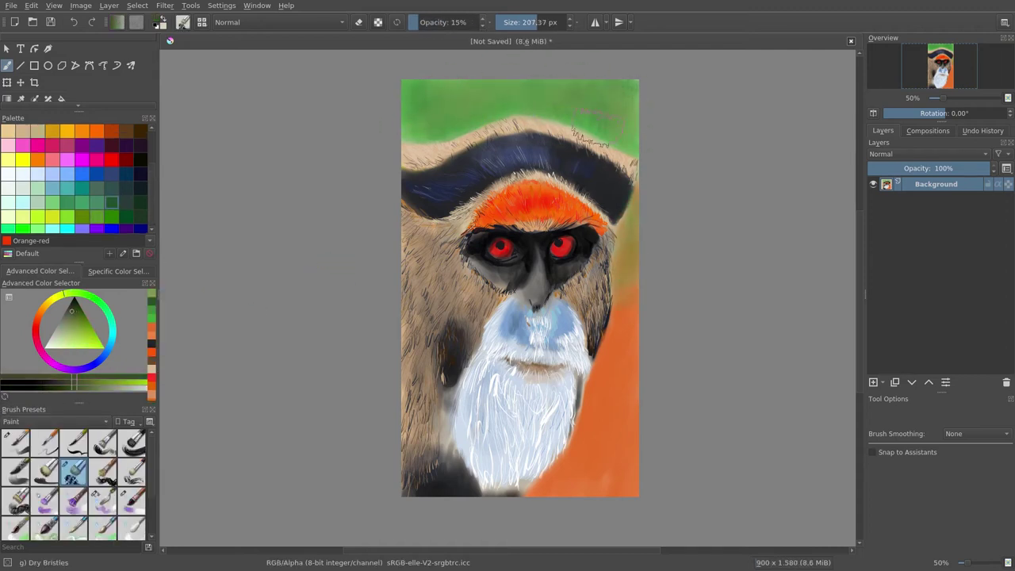
{"action": "left_click_drag", "start_coordinate": [610, 135], "coordinate": [531, 119]}
{"action": "key", "text": "bracketright"}
{"action": "key", "text": "bracketright"}
{"action": "key", "text": "bracketright"}
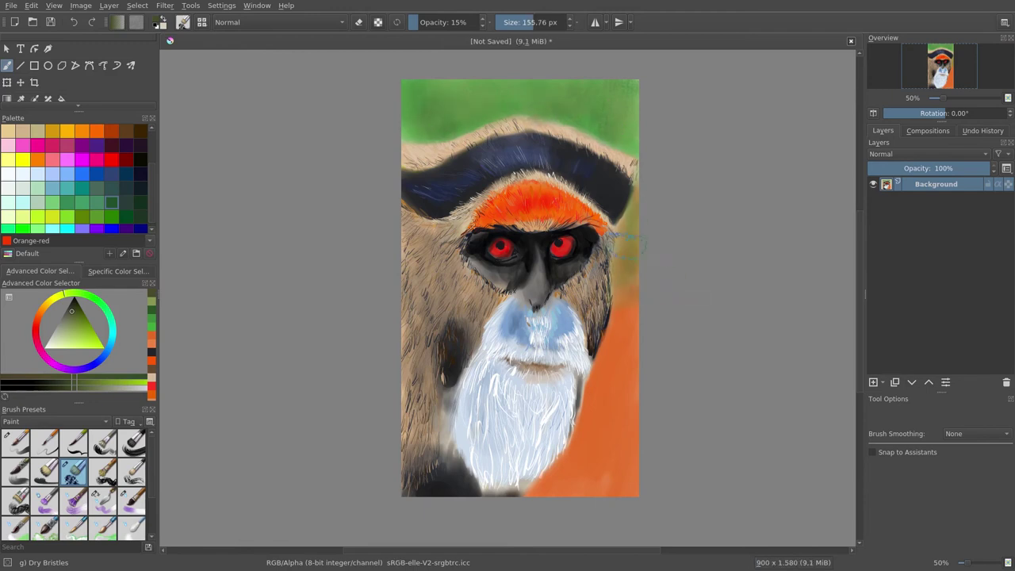
{"action": "key", "text": "plus"}
{"action": "key", "text": "plus"}
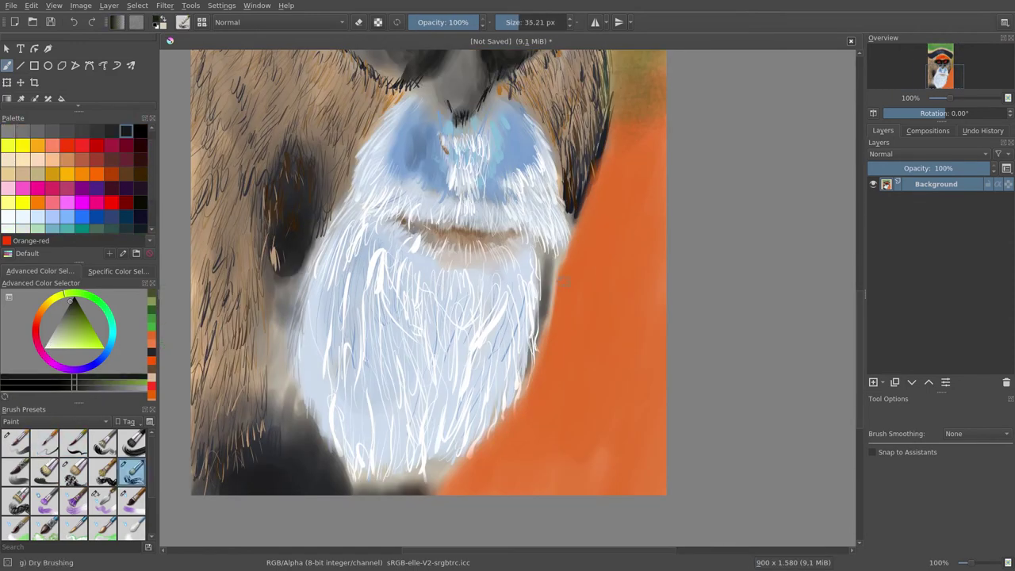
Step: Blend the beard's right edge into the background with Dry Bristles Eroded and orange Basic-2 Opacity strokes
{"action": "left_click", "coordinate": [102, 471]}
{"action": "left_click_drag", "start_coordinate": [563, 225], "coordinate": [539, 349]}
{"action": "key", "text": "bracketleft"}
{"action": "key", "text": "bracketleft"}
{"action": "key", "text": "bracketleft"}
{"action": "left_click", "coordinate": [111, 172]}
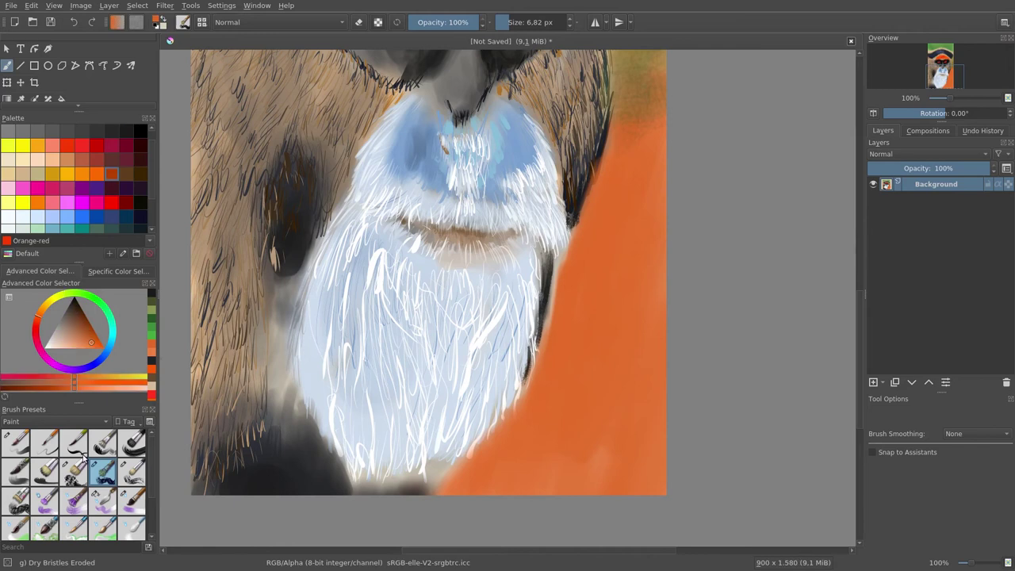
{"action": "left_click", "coordinate": [16, 471]}
{"action": "mouse_move", "coordinate": [559, 226]}
{"action": "left_mouse_down"}
{"action": "mouse_move", "coordinate": [547, 341]}
{"action": "mouse_move", "coordinate": [444, 492]}
{"action": "left_mouse_up"}
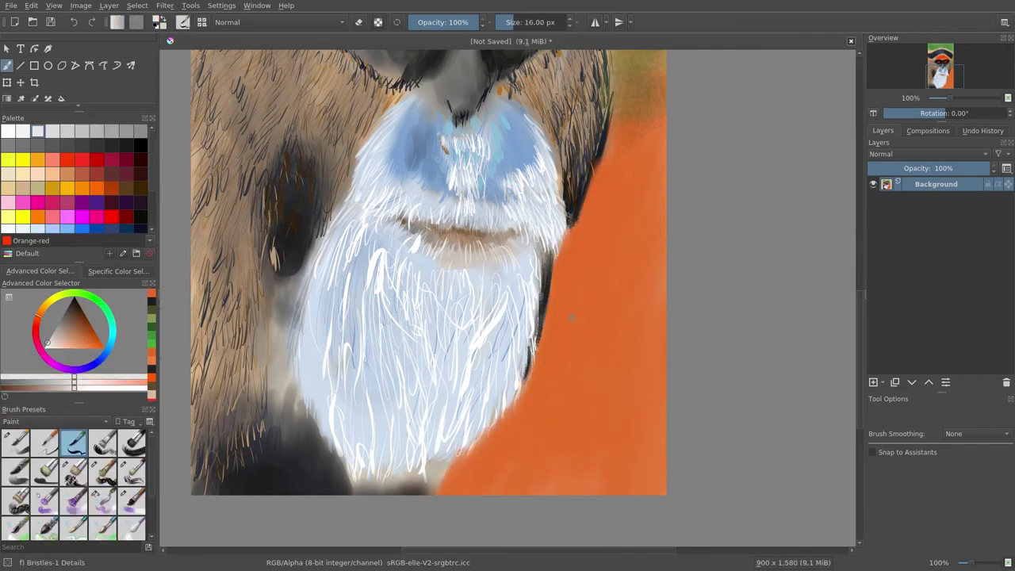
Step: Soften the beard's left edge with grey Basic-5 strokes, then pick Unbleached silk at full opacity
{"action": "left_click", "coordinate": [16, 441]}
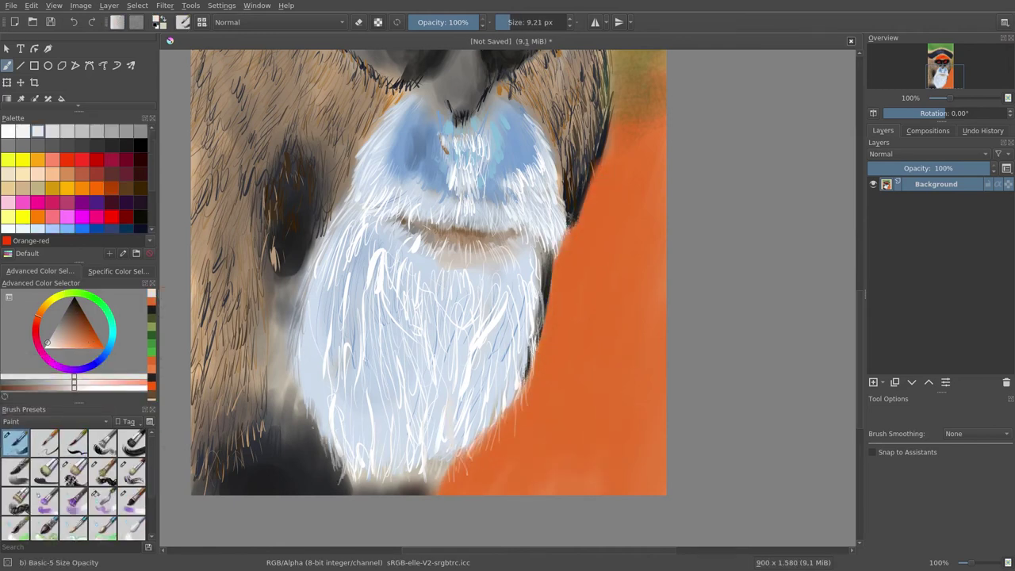
{"action": "left_click_drag", "start_coordinate": [311, 405], "coordinate": [305, 441]}
{"action": "left_click", "coordinate": [96, 131]}
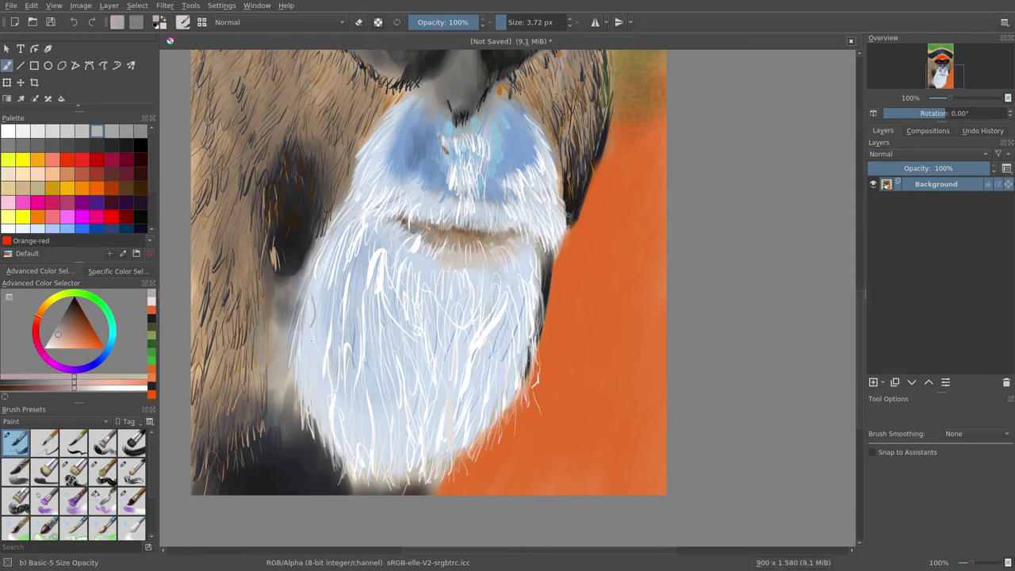
{"action": "left_click_drag", "start_coordinate": [310, 333], "coordinate": [305, 412]}
{"action": "left_click", "coordinate": [74, 470]}
{"action": "left_click_drag", "start_coordinate": [317, 230], "coordinate": [321, 389]}
{"action": "left_click_drag", "start_coordinate": [317, 261], "coordinate": [311, 397]}
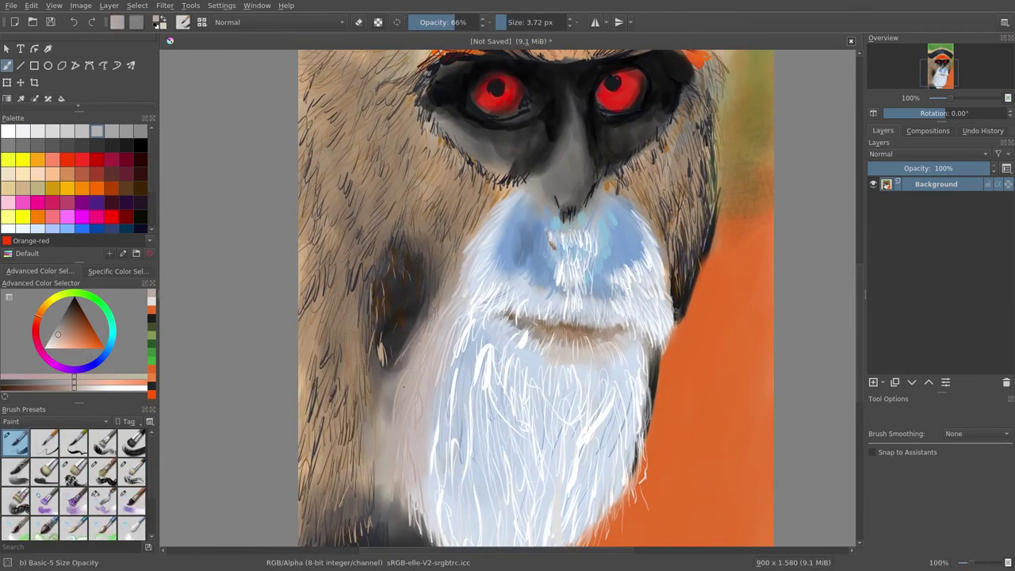
{"action": "left_click", "coordinate": [474, 22]}
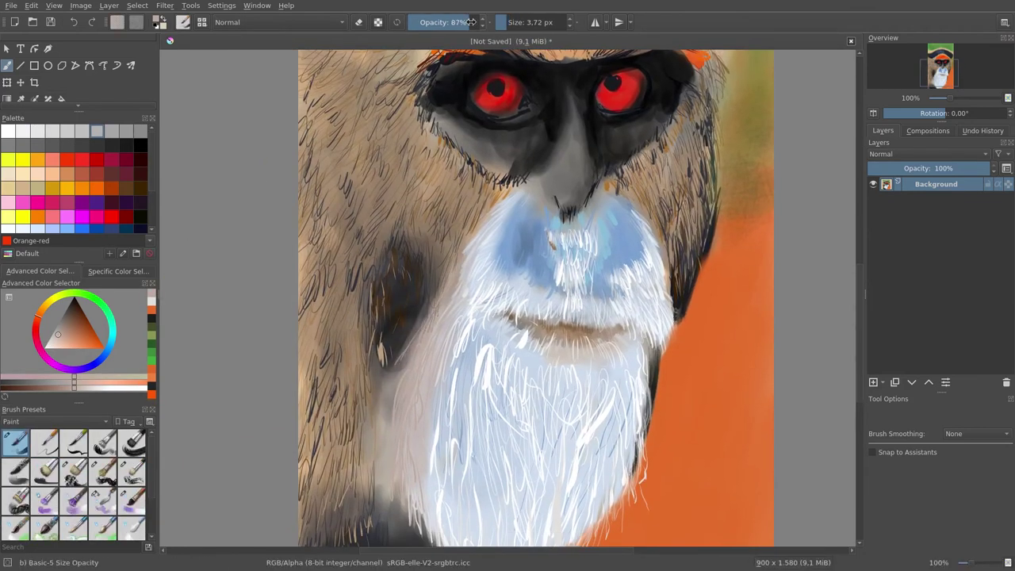
{"action": "left_click", "coordinate": [7, 174]}
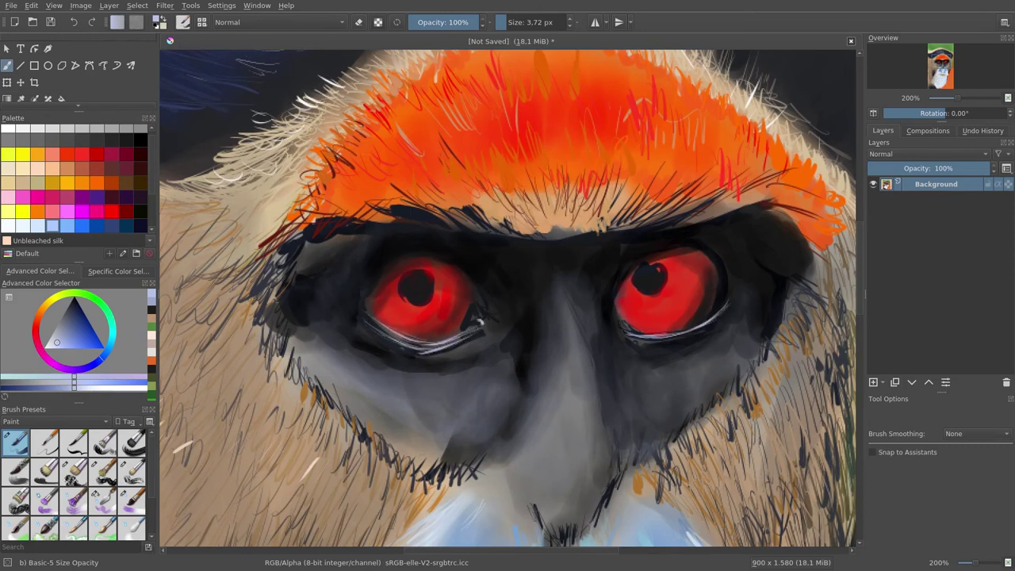
Step: Paint thin pale highlights along the lower rims of both eyes
{"action": "left_click_drag", "start_coordinate": [648, 361], "coordinate": [713, 357]}
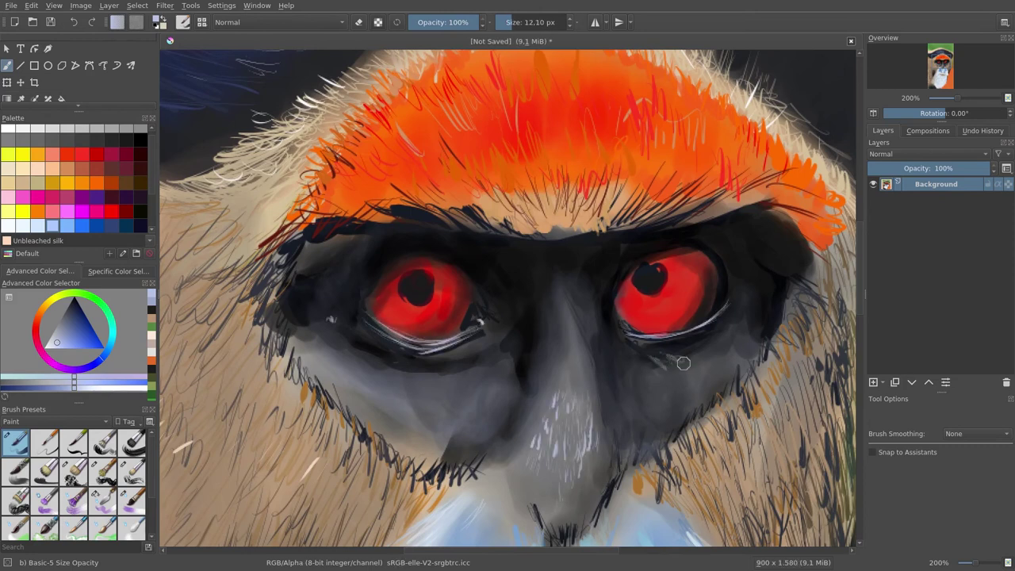
{"action": "left_click_drag", "start_coordinate": [484, 361], "coordinate": [428, 365]}
{"action": "key", "text": "]"}
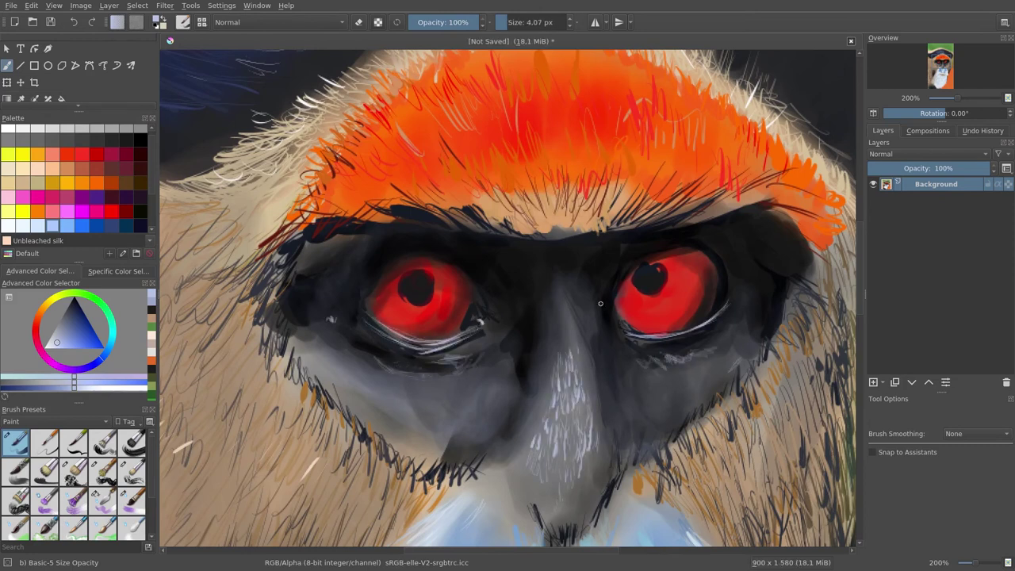
{"action": "key", "text": "plus"}
Step: Darken the shadow beneath the left eye in black with a Basic-3 Flow brush
{"action": "left_click", "coordinate": [141, 139]}
{"action": "left_click_drag", "start_coordinate": [325, 337], "coordinate": [412, 366]}
{"action": "left_click_drag", "start_coordinate": [342, 355], "coordinate": [475, 392]}
{"action": "key", "text": "minus"}
{"action": "key", "text": "minus"}
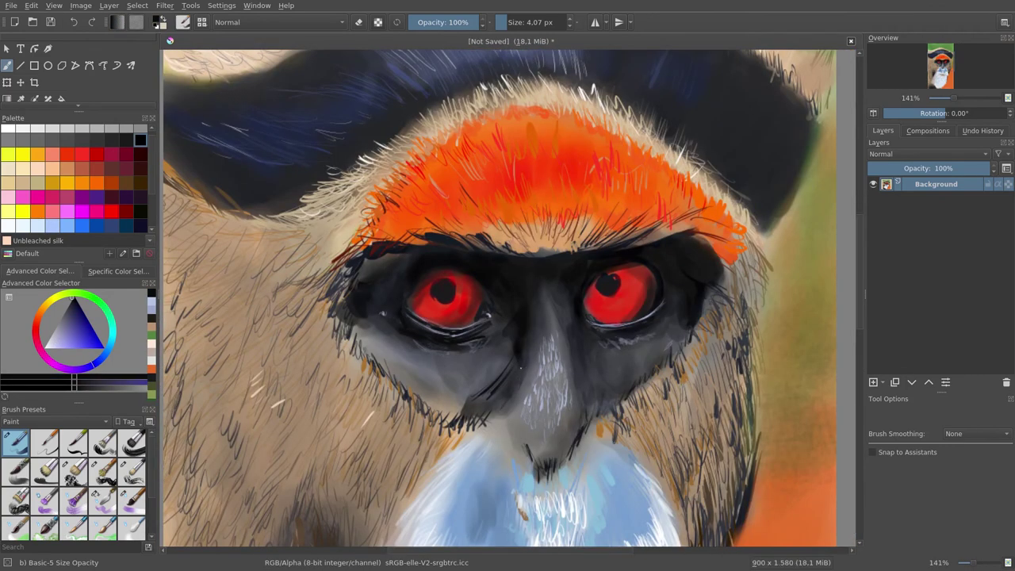
{"action": "left_click", "coordinate": [56, 421]}
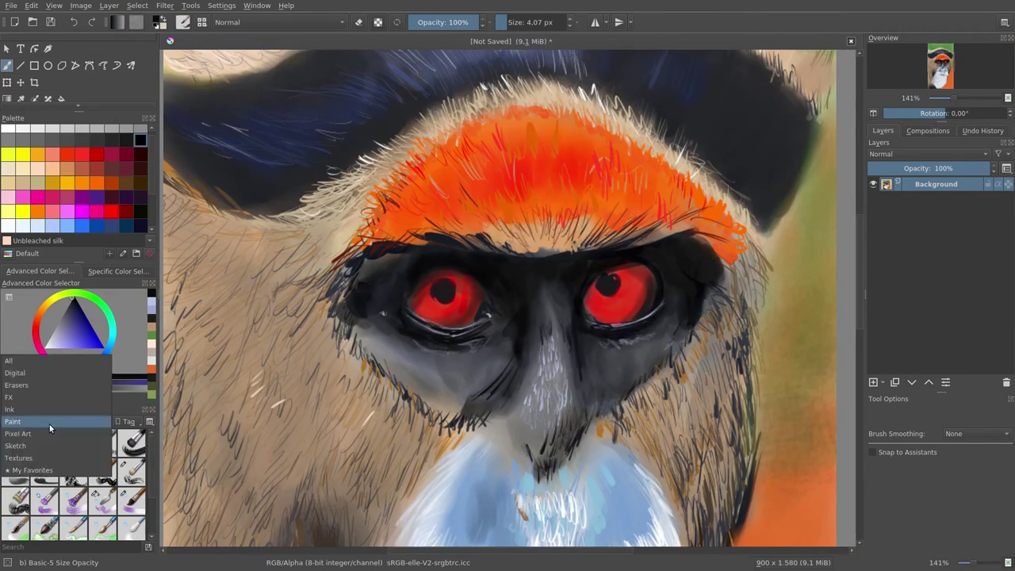
{"action": "left_click", "coordinate": [32, 417]}
{"action": "left_click", "coordinate": [16, 471]}
{"action": "left_click", "coordinate": [44, 471]}
{"action": "left_click_drag", "start_coordinate": [349, 317], "coordinate": [492, 388]}
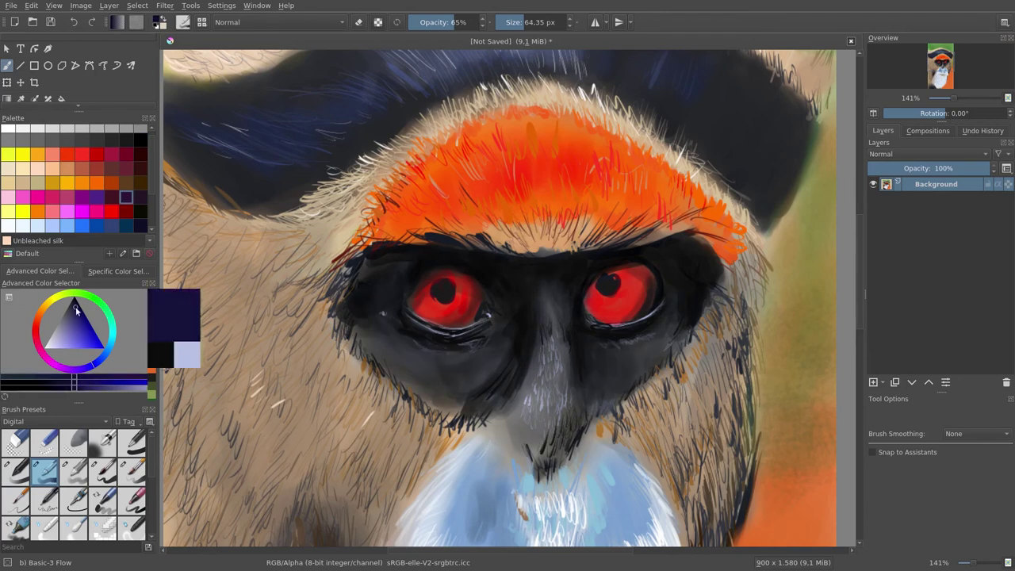
Step: Sharpen the dark eye rims and pupils with navy and black Basic-5 Size strokes
{"action": "left_click", "coordinate": [141, 226]}
{"action": "left_click", "coordinate": [555, 301], "text": "ctrl"}
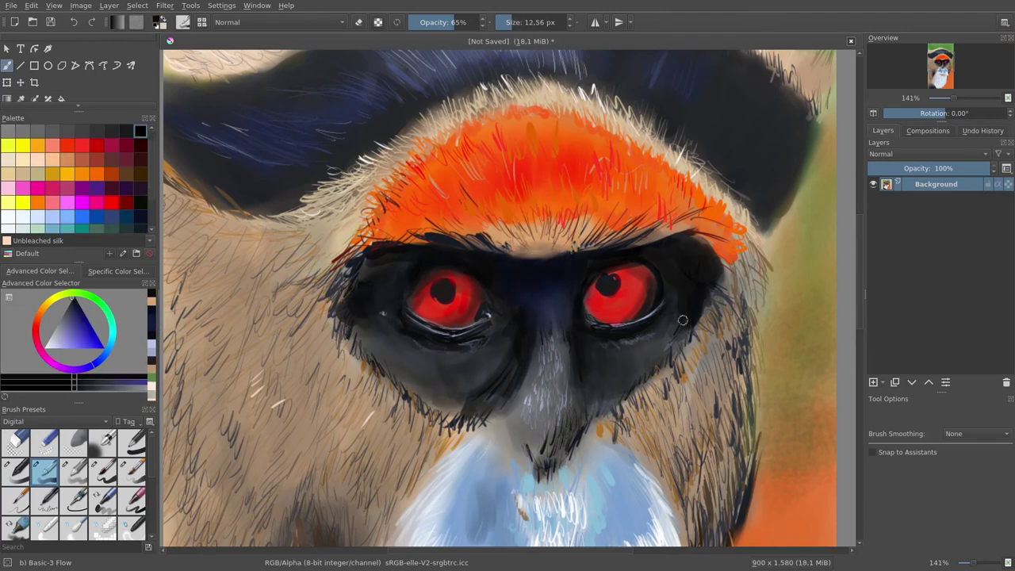
{"action": "left_click", "coordinate": [103, 471]}
{"action": "left_click_drag", "start_coordinate": [523, 448], "coordinate": [539, 418]}
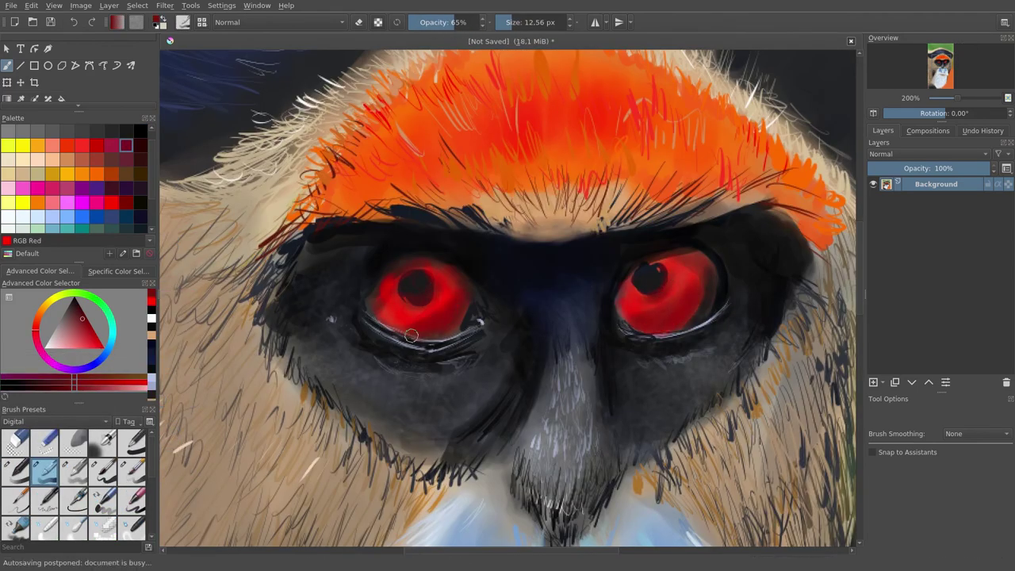
{"action": "left_click_drag", "start_coordinate": [453, 317], "coordinate": [433, 340]}
{"action": "key", "text": "bracketright"}
{"action": "left_click_drag", "start_coordinate": [702, 283], "coordinate": [662, 329]}
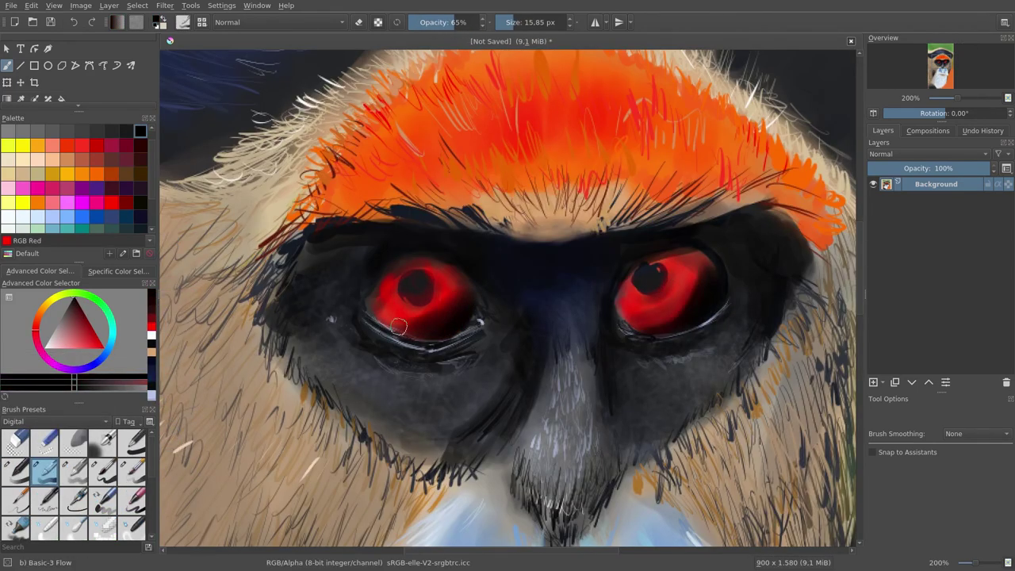
{"action": "left_click_drag", "start_coordinate": [651, 274], "coordinate": [644, 290]}
Step: Add cold-white catchlights beside both pupils, then reset the colour to black
{"action": "key", "text": "slash"}
{"action": "left_click", "coordinate": [7, 217]}
{"action": "left_click", "coordinate": [654, 273]}
{"action": "left_click", "coordinate": [408, 277]}
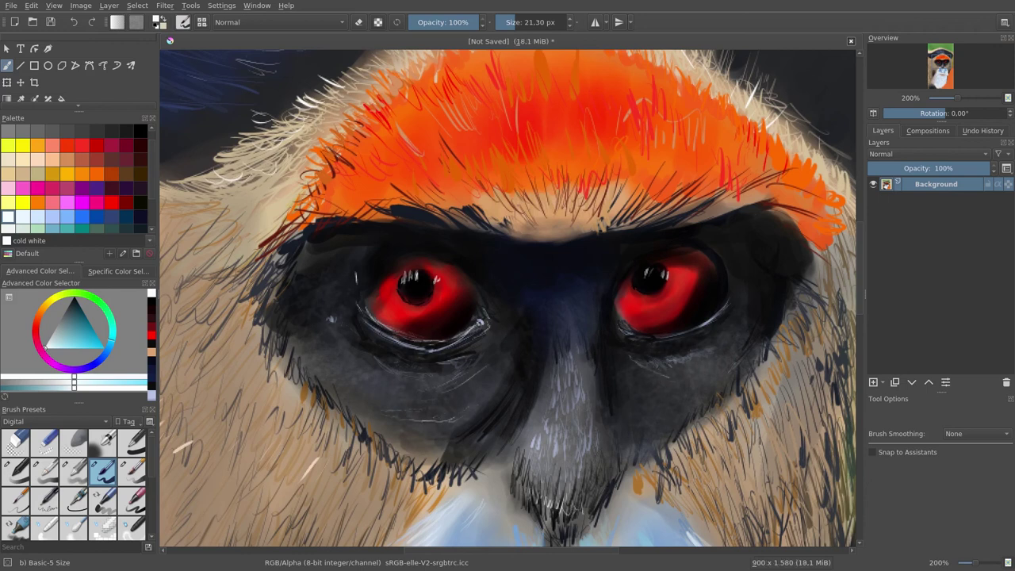
{"action": "key", "text": "slash"}
{"action": "key", "text": "d"}
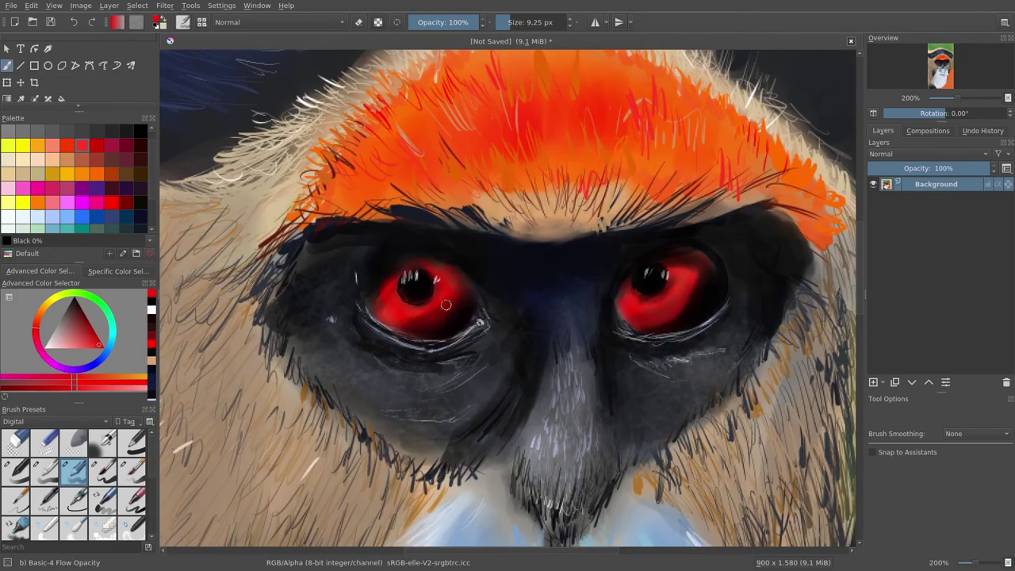
{"action": "key", "text": "slash"}
{"action": "key", "text": "slash"}
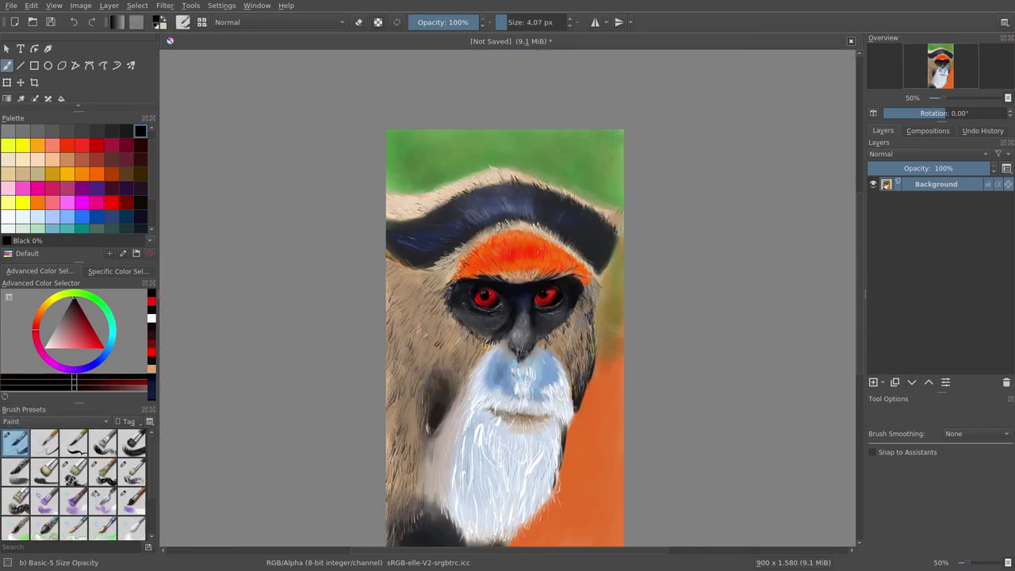
Step: Draw thin light-blue whiskers fanning out from both sides of the muzzle
{"action": "left_click", "coordinate": [22, 158]}
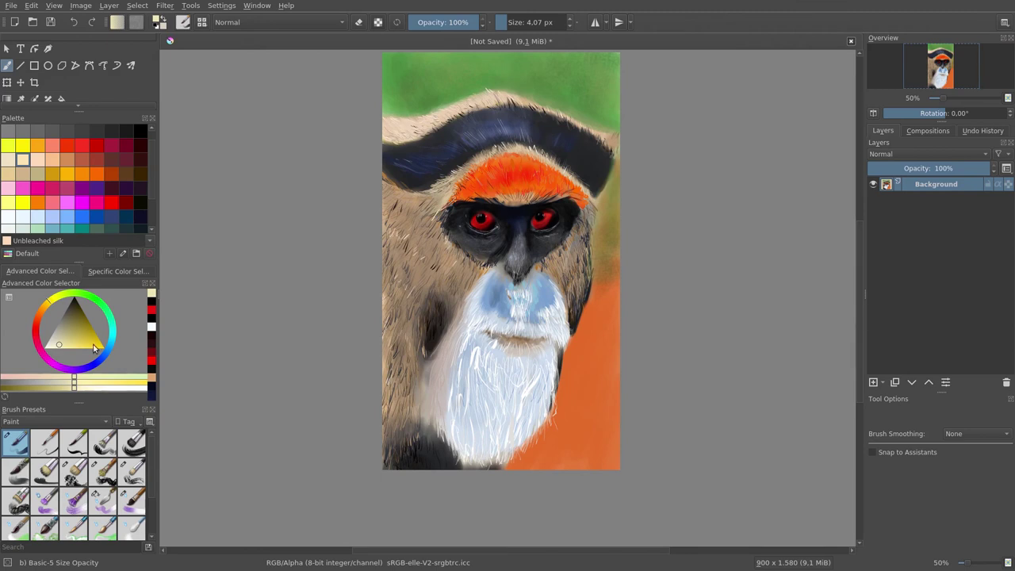
{"action": "left_click", "coordinate": [52, 211]}
{"action": "left_click_drag", "start_coordinate": [467, 306], "coordinate": [435, 319]}
{"action": "left_click_drag", "start_coordinate": [523, 282], "coordinate": [514, 294]}
{"action": "left_click_drag", "start_coordinate": [560, 312], "coordinate": [587, 339]}
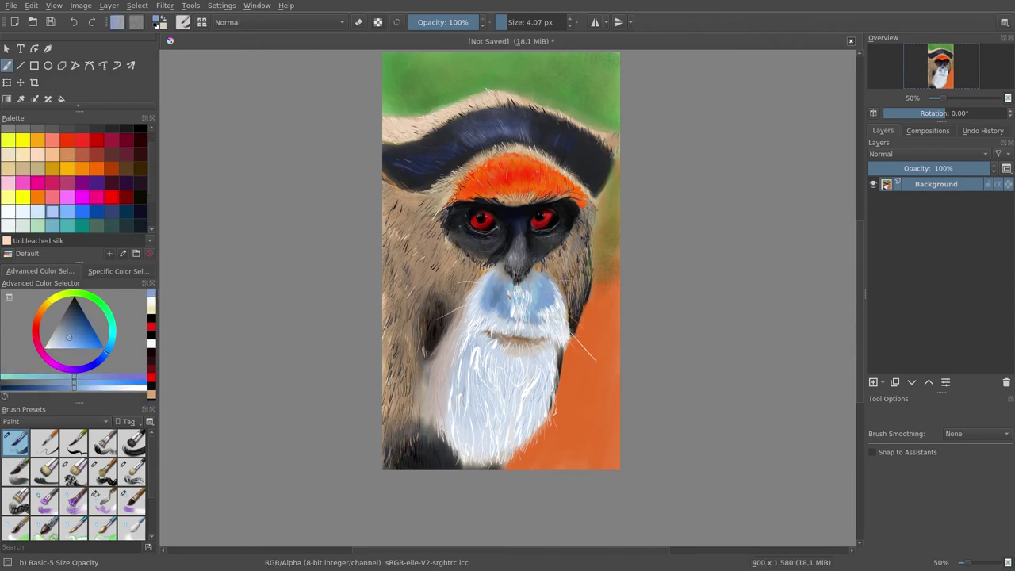
Step: Set up a larger black Digital brush and sign the lower-right corner
{"action": "left_click", "coordinate": [531, 276], "text": "ctrl"}
{"action": "scroll", "coordinate": [507, 289], "scroll_direction": "up", "scroll_amount": 8}
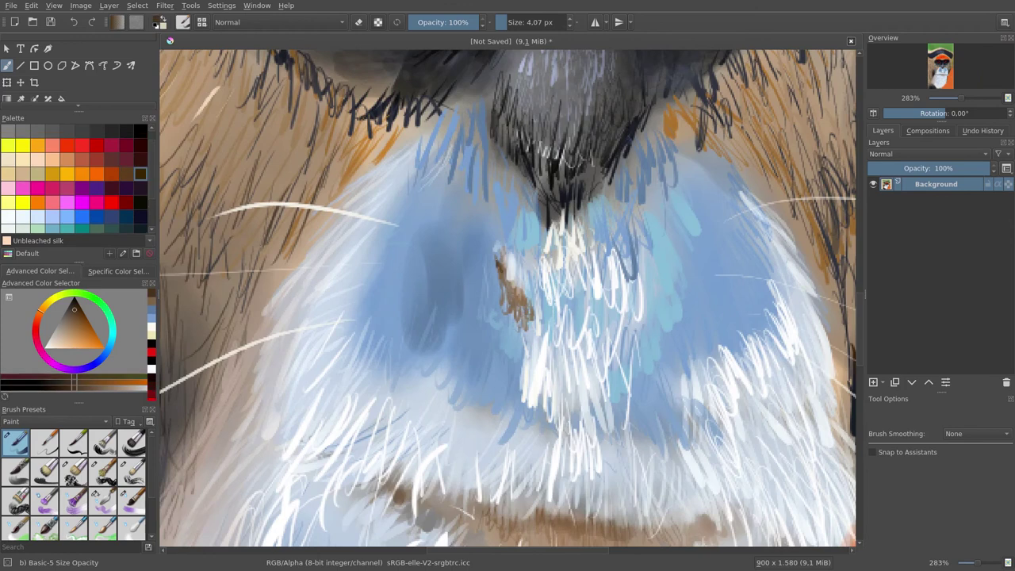
{"action": "scroll", "coordinate": [507, 289], "scroll_direction": "down", "scroll_amount": 8}
{"action": "left_click", "coordinate": [73, 470]}
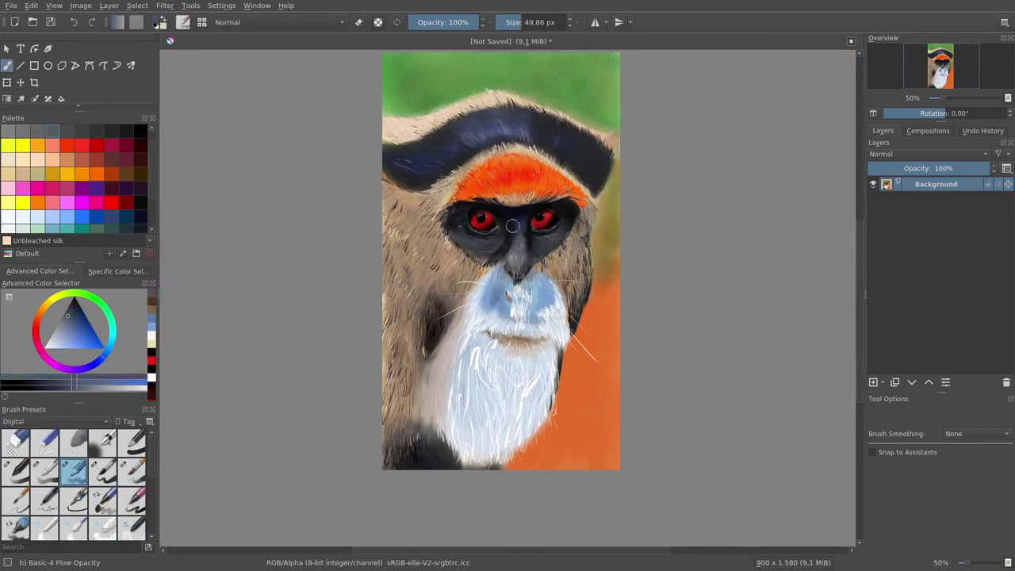
{"action": "key", "text": "d"}
{"action": "left_click_drag", "start_coordinate": [417, 178], "coordinate": [599, 156]}
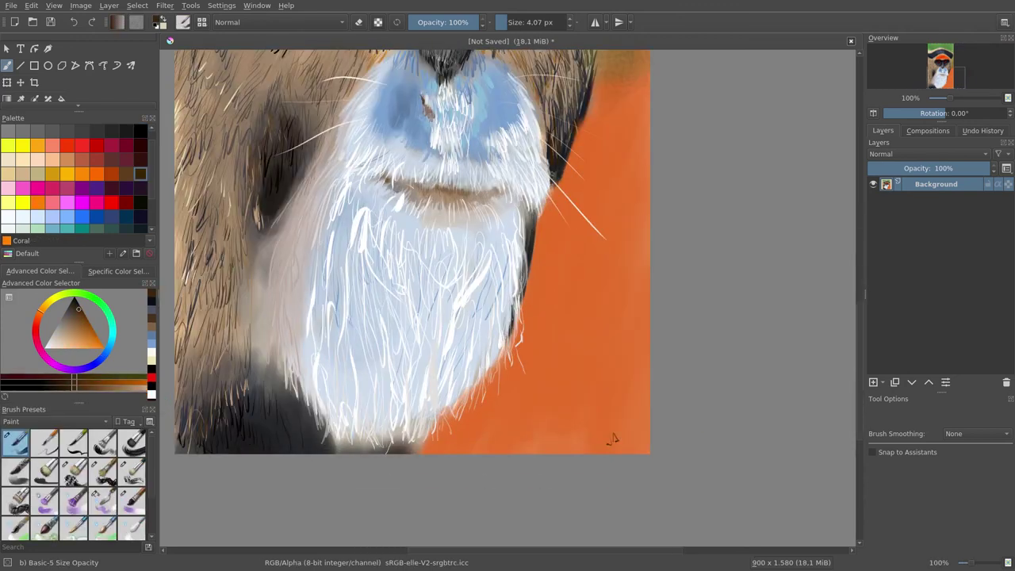
Step: Show the signed portrait alone in canvas-only mode
{"action": "key", "text": "Tab"}
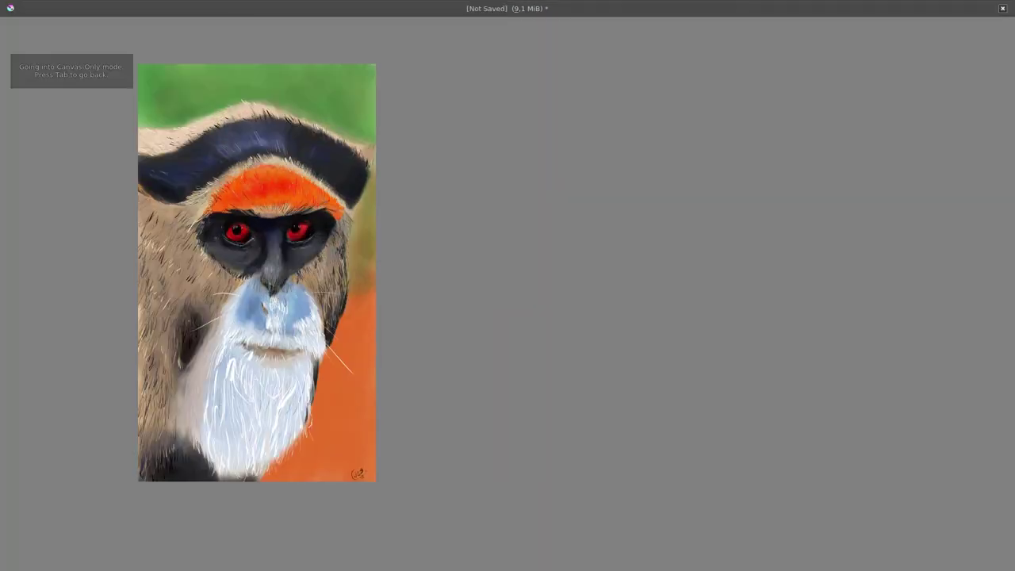